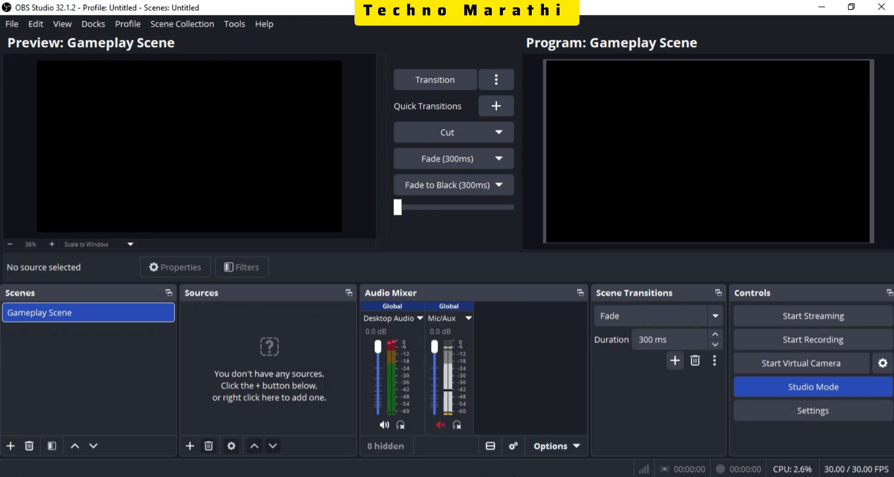
# Switch to YouTube in the browser, open the Go live setup and copy the default stream key
pyautogui.click(433, 475)
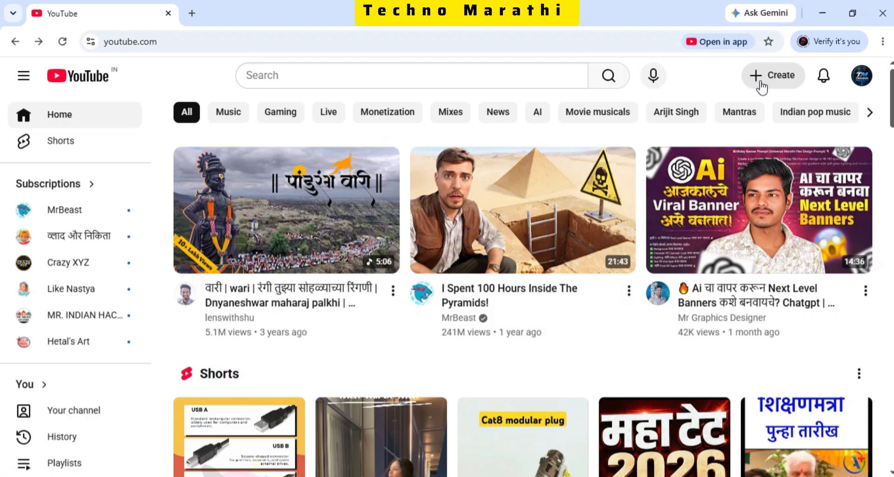
pyautogui.click(762, 86)
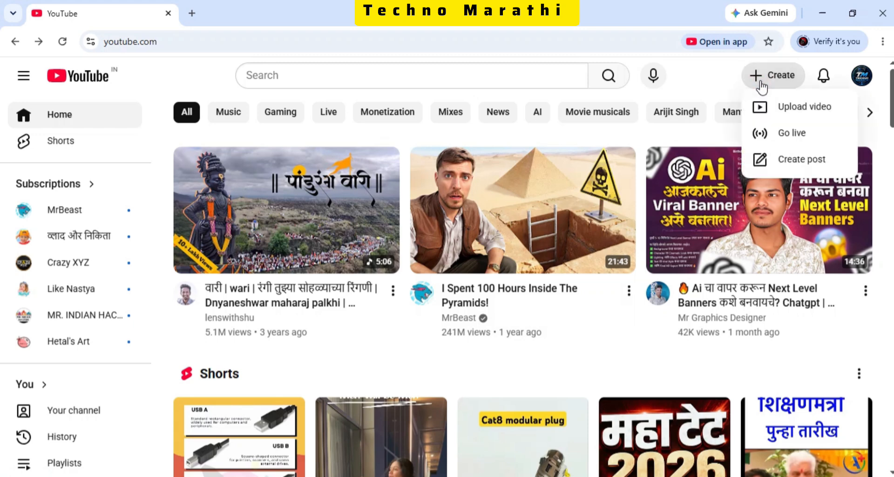
pyautogui.click(788, 135)
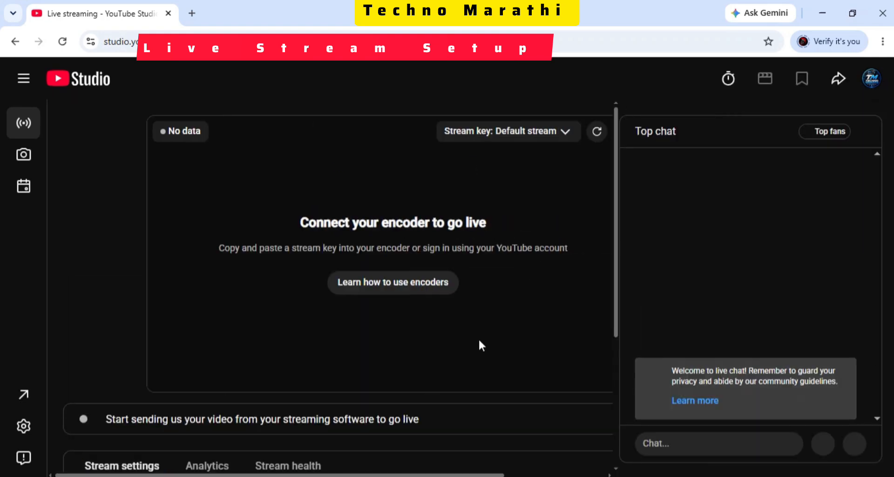
pyautogui.moveTo(487, 475); pyautogui.dragTo(572, 475)
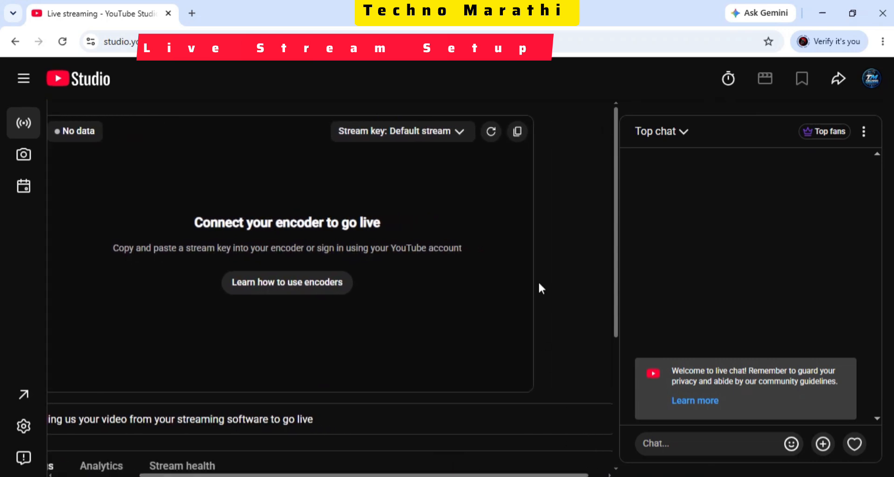
pyautogui.click(519, 140)
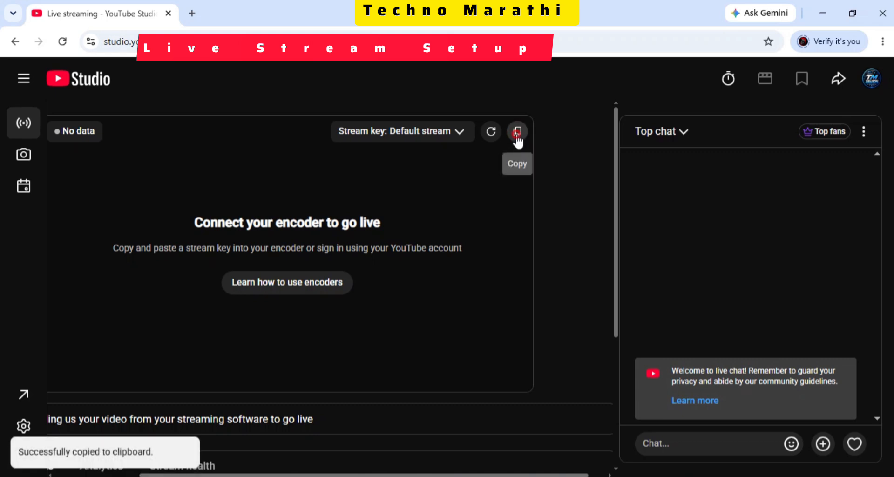
# Edit the live stream's details, choosing Unlisted visibility, and save the settings
pyautogui.moveTo(617, 260); pyautogui.dragTo(606, 365)
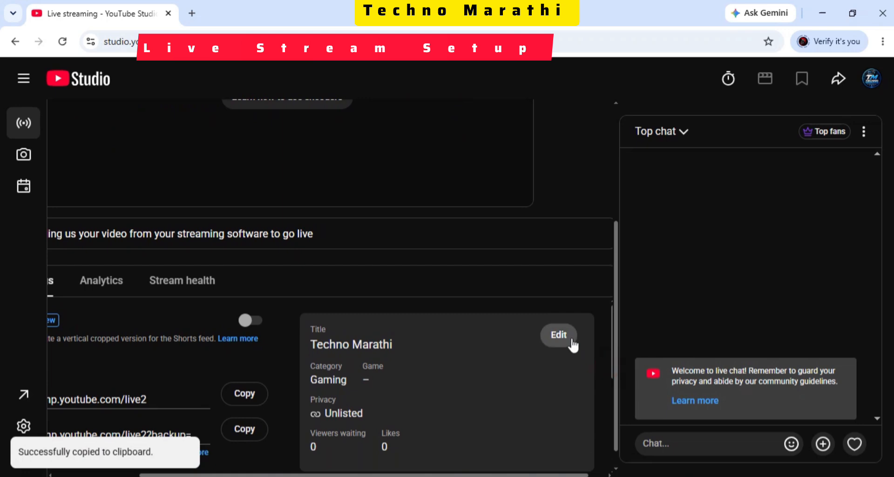
pyautogui.click(564, 338)
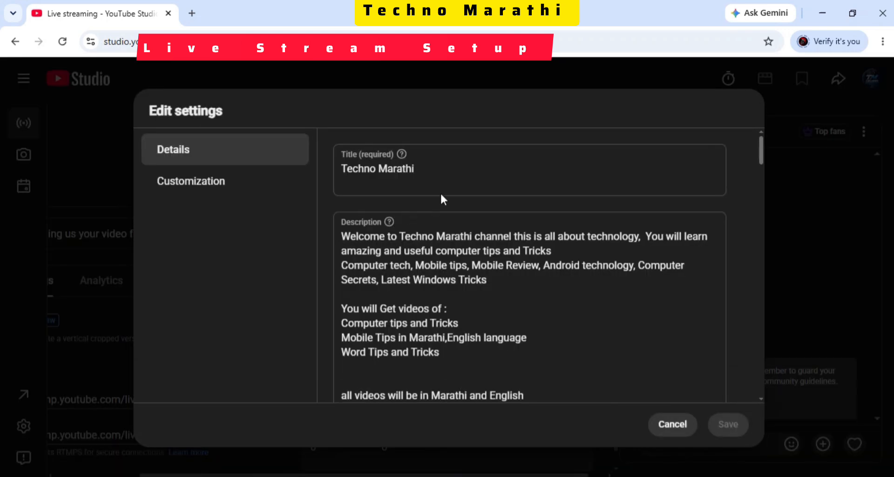
pyautogui.click(463, 249)
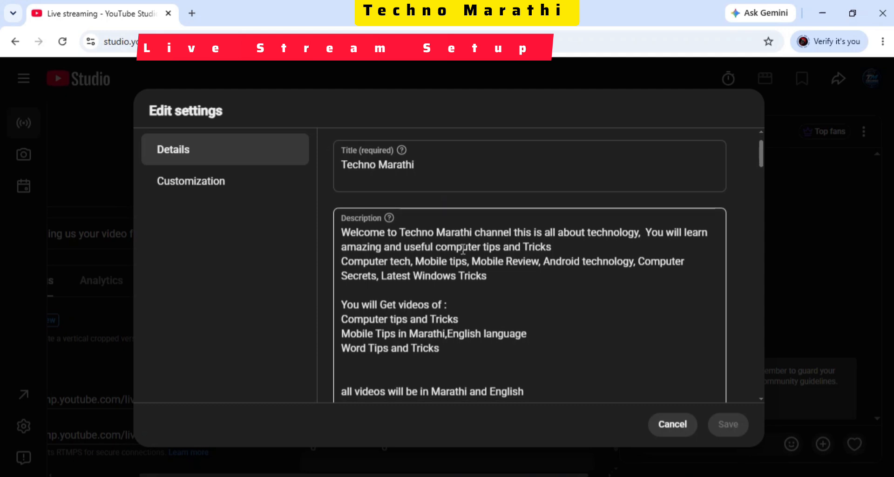
pyautogui.scroll(-10, 463, 249)
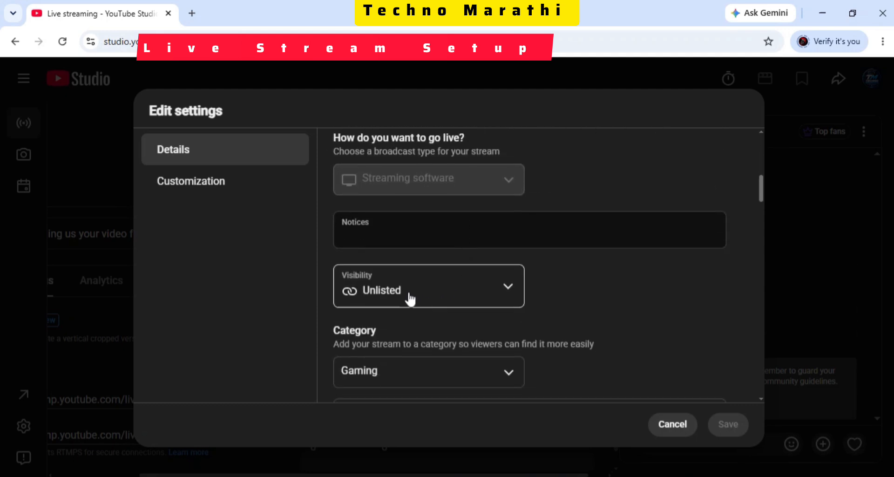
pyautogui.click(404, 300)
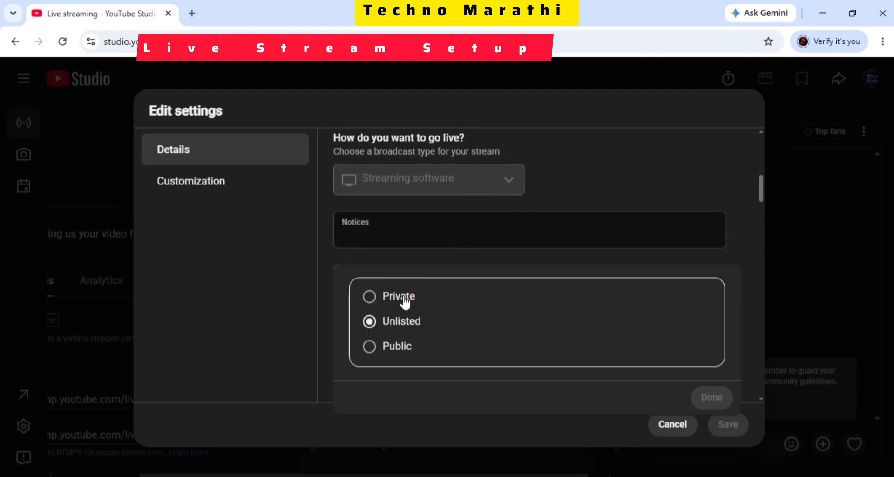
pyautogui.click(403, 326)
pyautogui.click(709, 398)
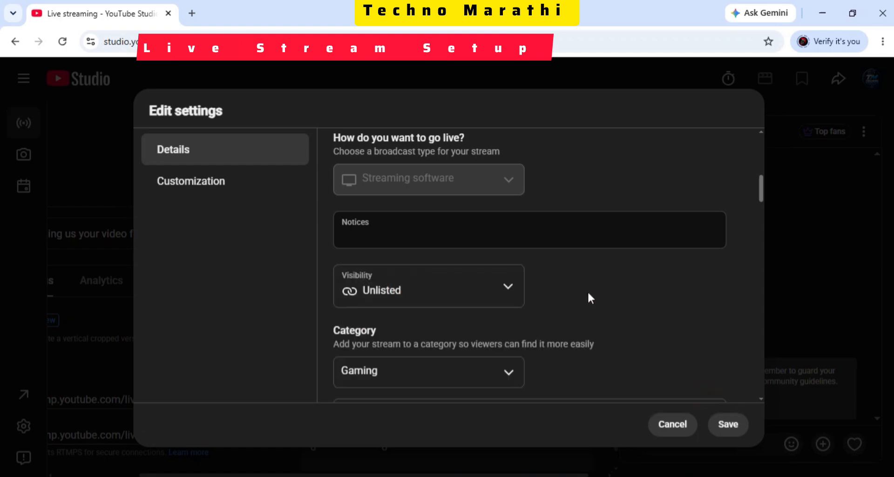
pyautogui.scroll(-2, 563, 297)
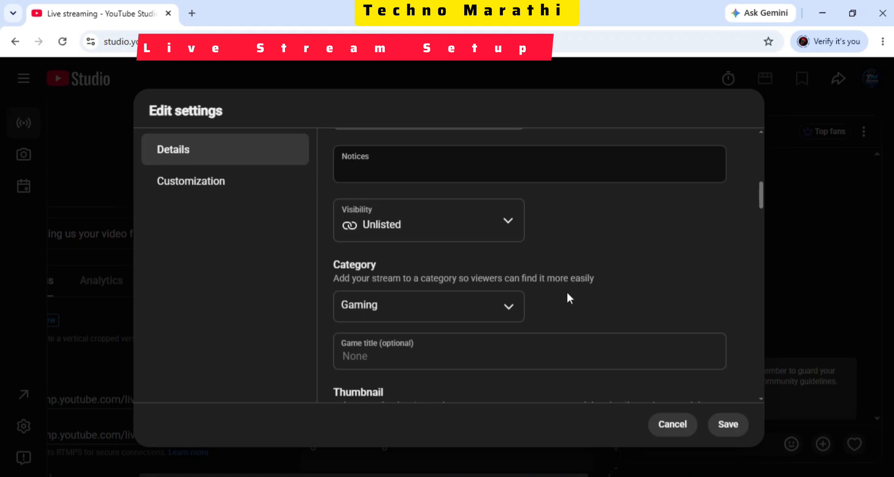
pyautogui.scroll(-4, 567, 297)
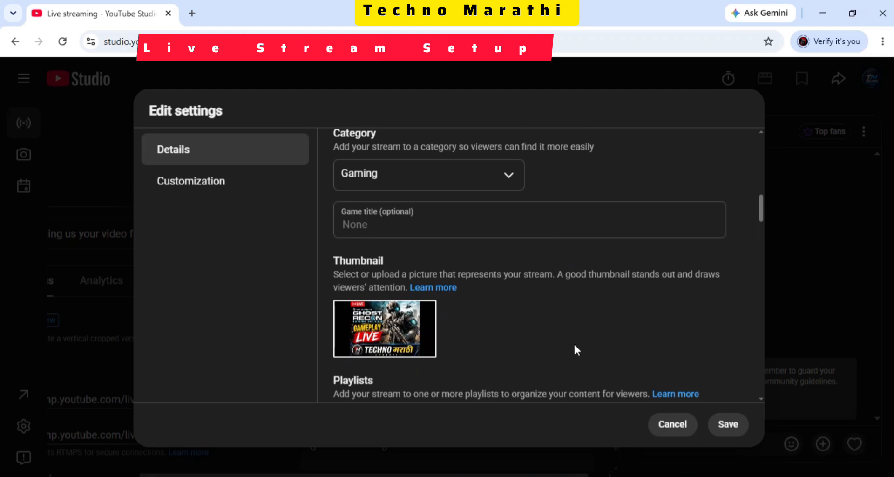
pyautogui.click(722, 424)
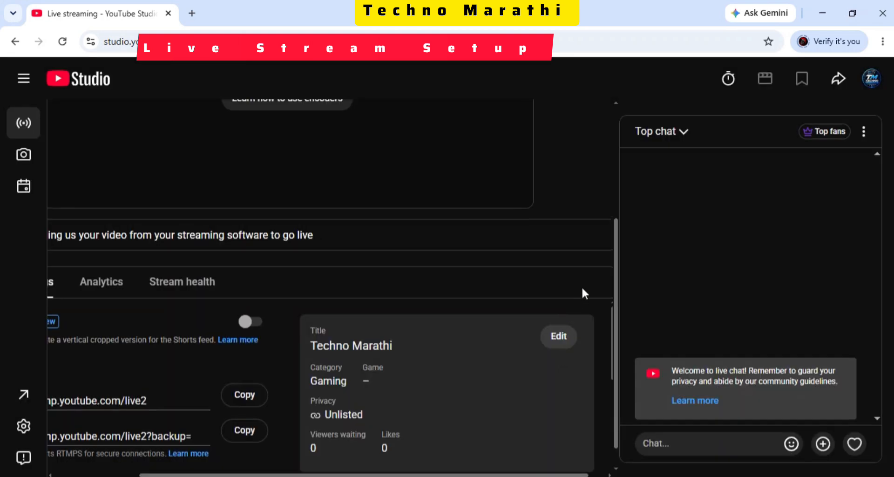
# Copy the default stream key from the live dashboard again
pyautogui.click(520, 132)
pyautogui.scroll(-4, 524, 143)
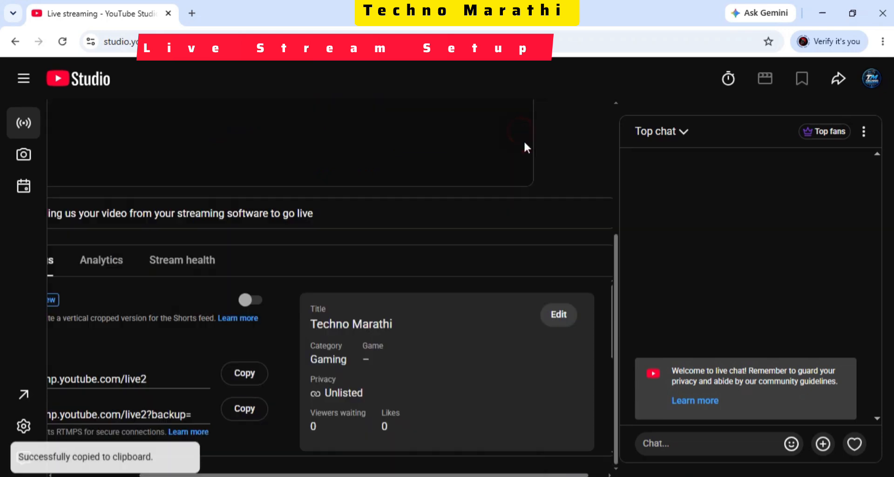
pyautogui.scroll(4, 575, 297)
pyautogui.click(522, 139)
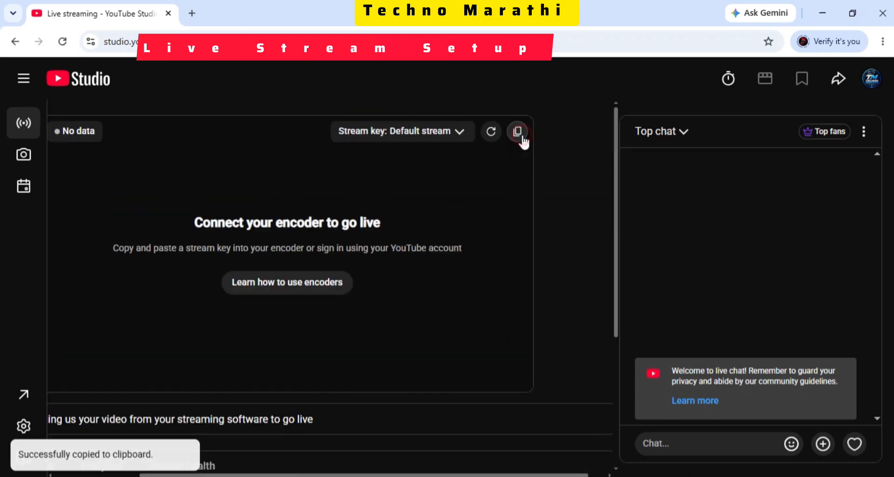
# Switch to OBS Studio, replace the stream key in the Stream settings with the copied YouTube key, and apply the settings
pyautogui.moveTo(532, 476)
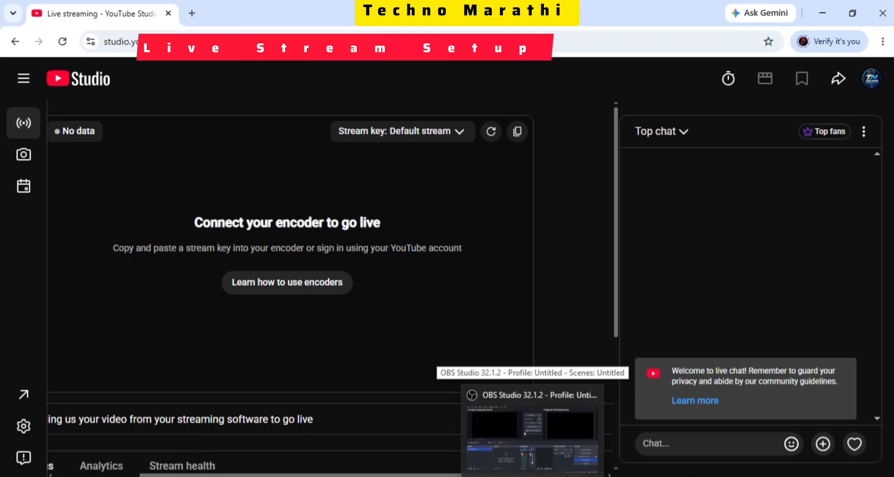
pyautogui.click(532, 437)
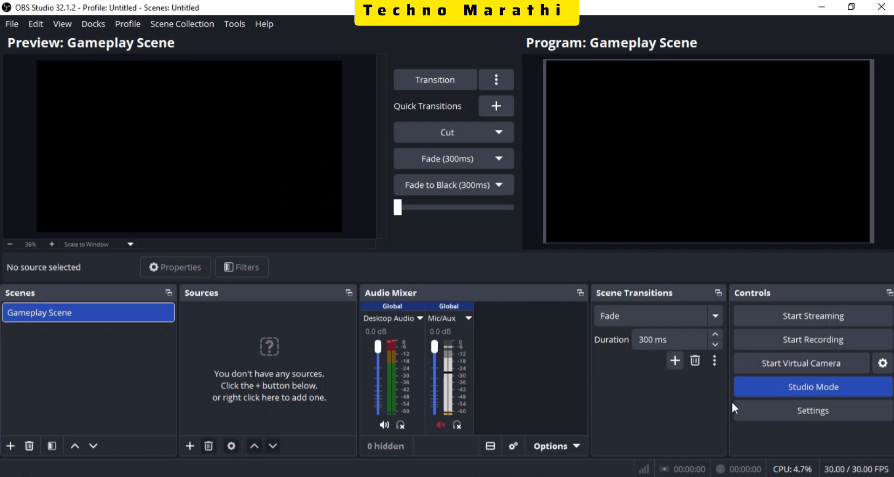
pyautogui.click(772, 408)
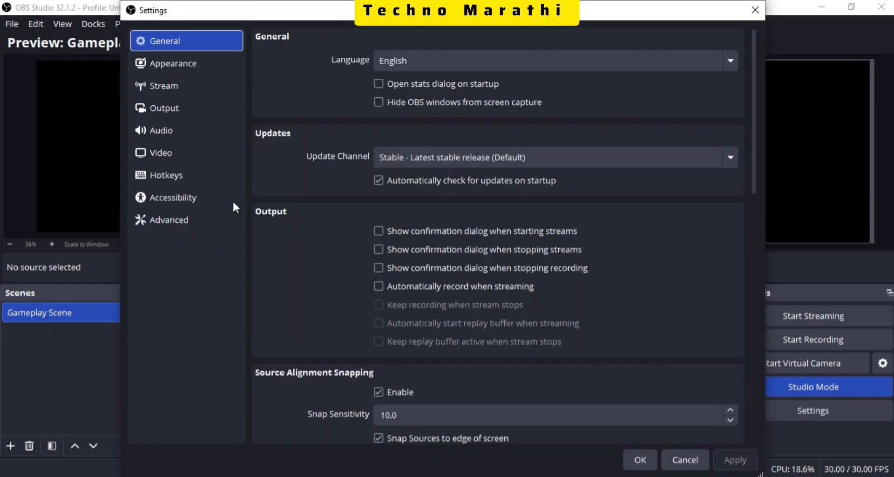
pyautogui.click(178, 87)
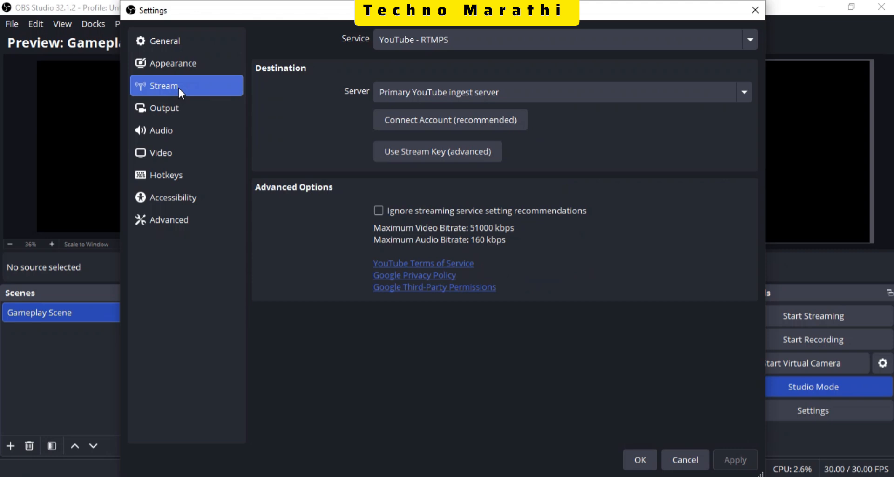
pyautogui.click(463, 153)
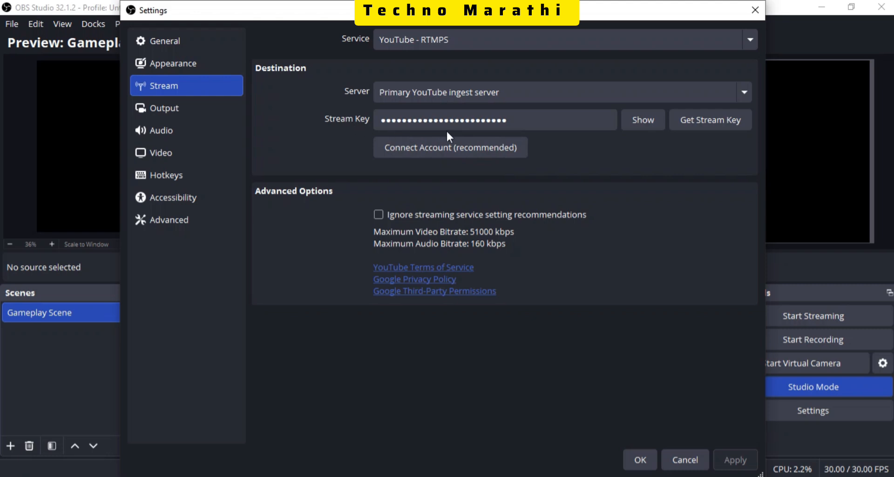
pyautogui.moveTo(520, 120); pyautogui.dragTo(376, 128)
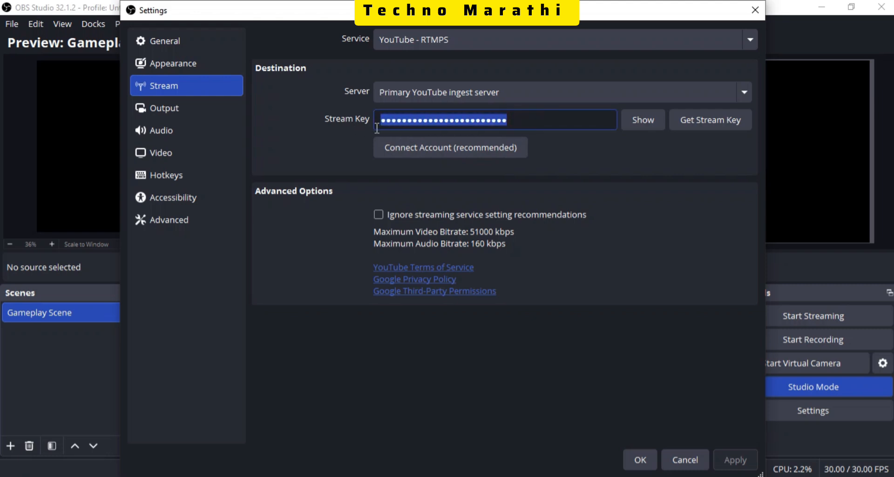
pyautogui.press('BackSpace')
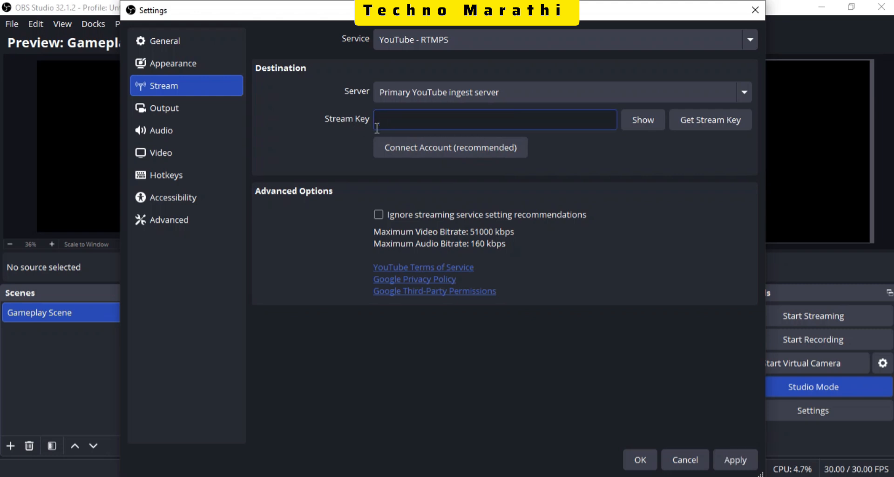
pyautogui.hotkey('ctrl', 'v')
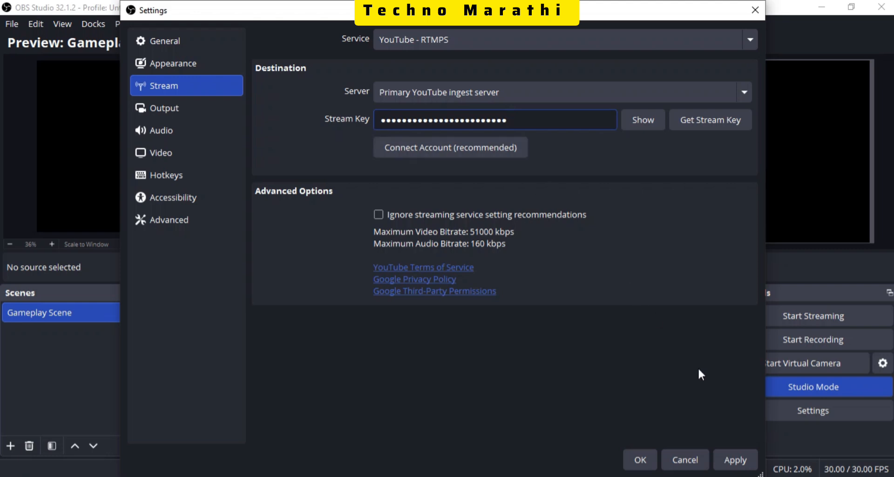
pyautogui.click(733, 462)
pyautogui.click(644, 460)
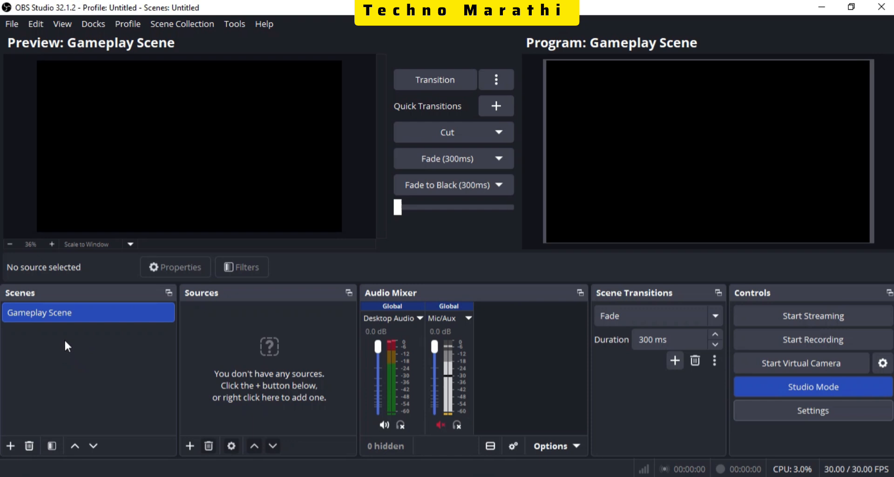
# Add a new scene named "Starting Soon Scene"
pyautogui.click(11, 446)
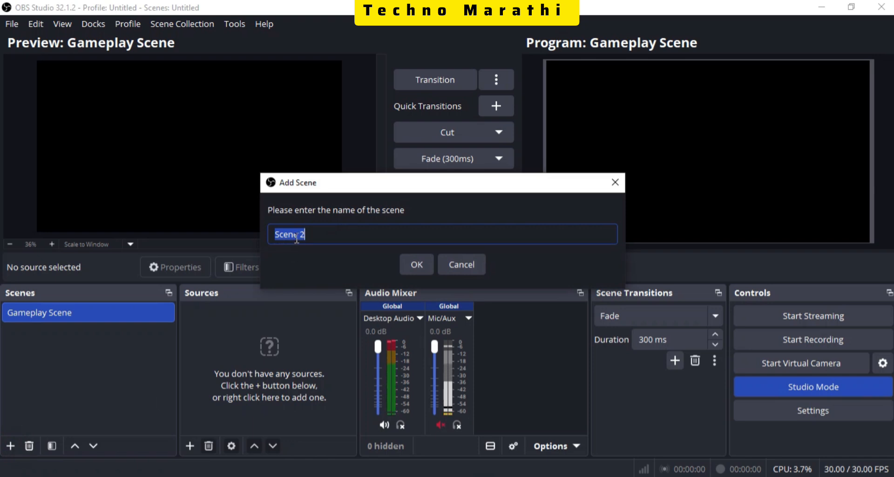
pyautogui.write('Starting Soon')
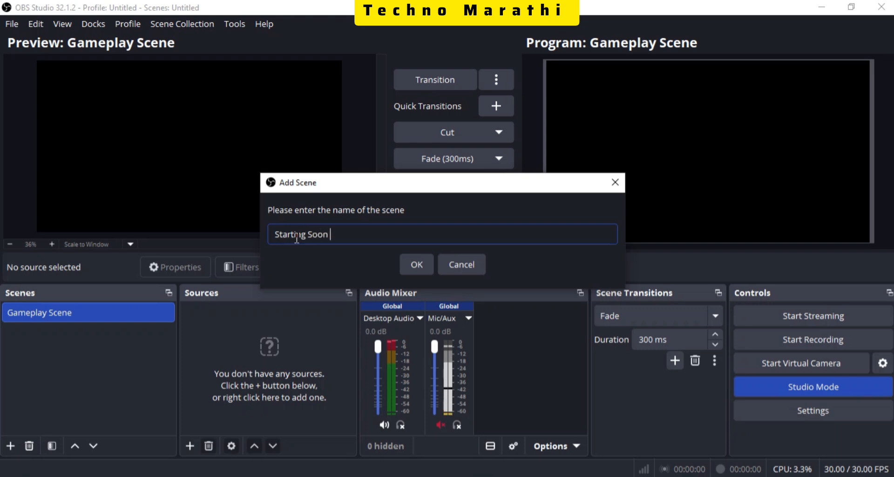
pyautogui.write(' Sc')
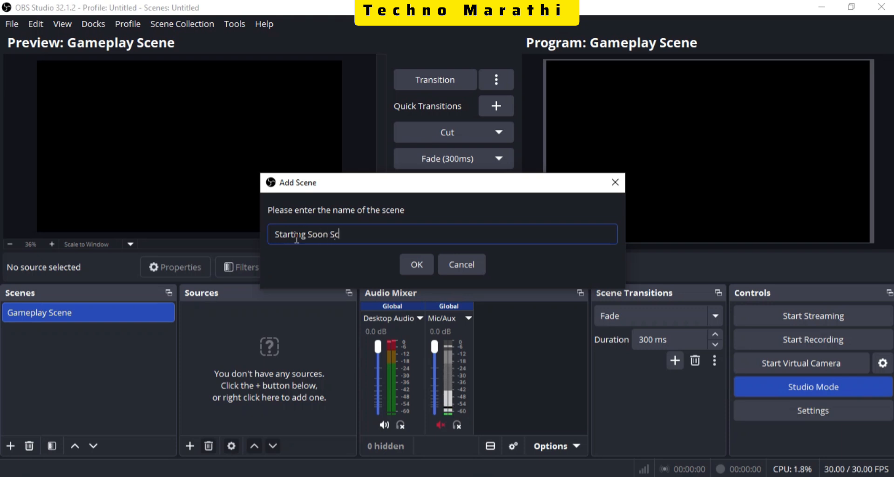
pyautogui.write('ene')
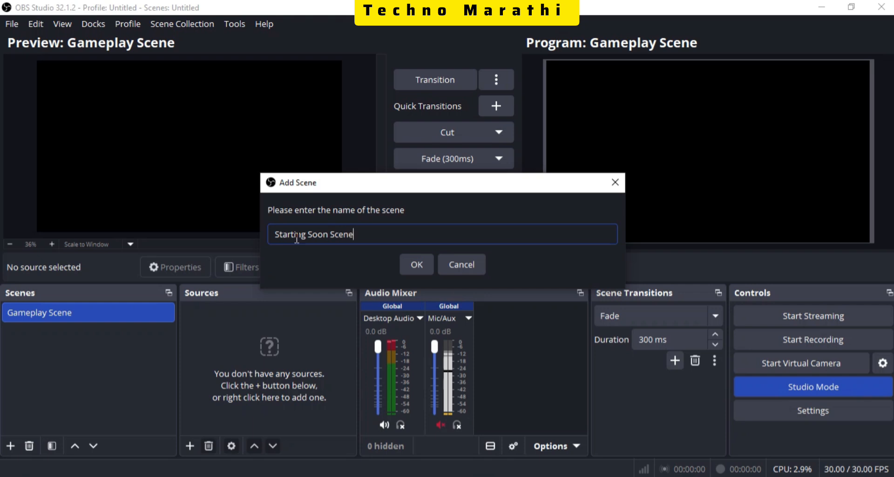
pyautogui.click(415, 265)
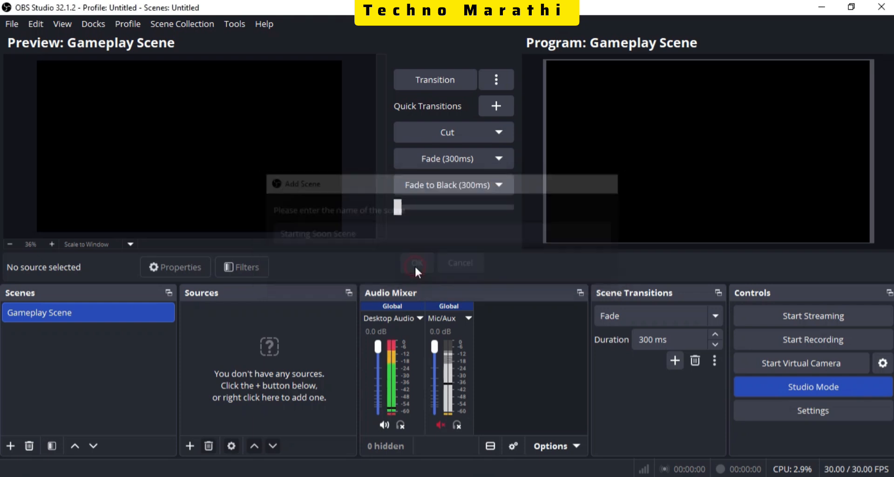
# Delete the Gameplay Scene from the scene list and confirm its removal
pyautogui.click(47, 315)
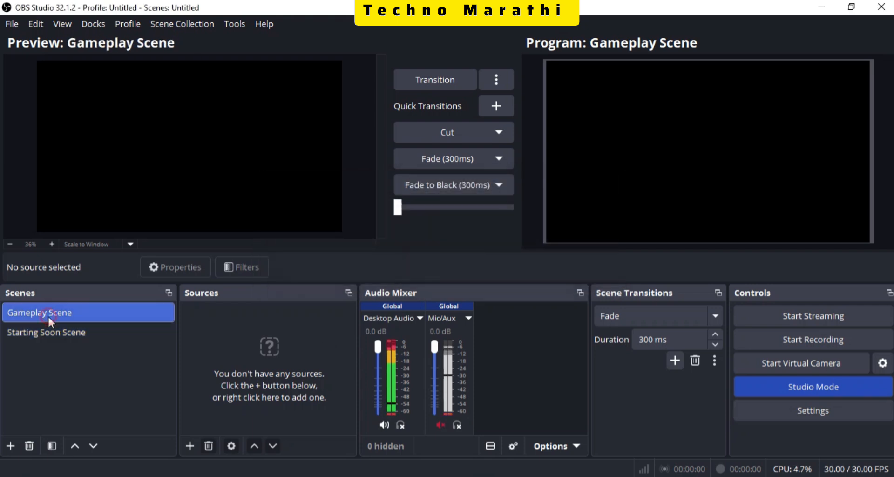
pyautogui.click(29, 446)
pyautogui.click(500, 256)
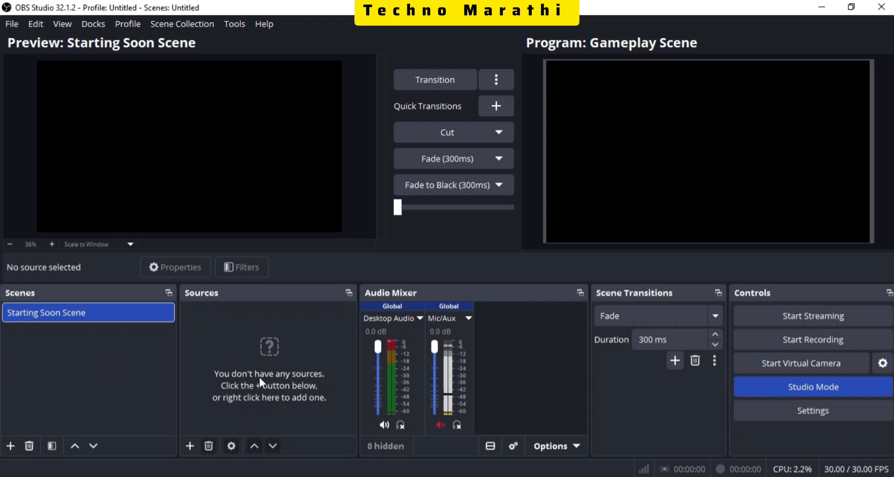
# Add a new Image source named "Image" to the Starting Soon Scene
pyautogui.click(189, 446)
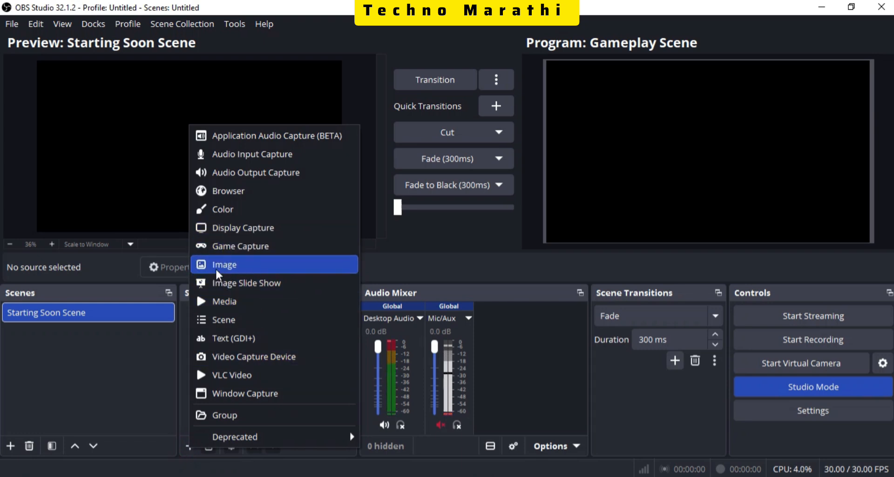
pyautogui.click(131, 391)
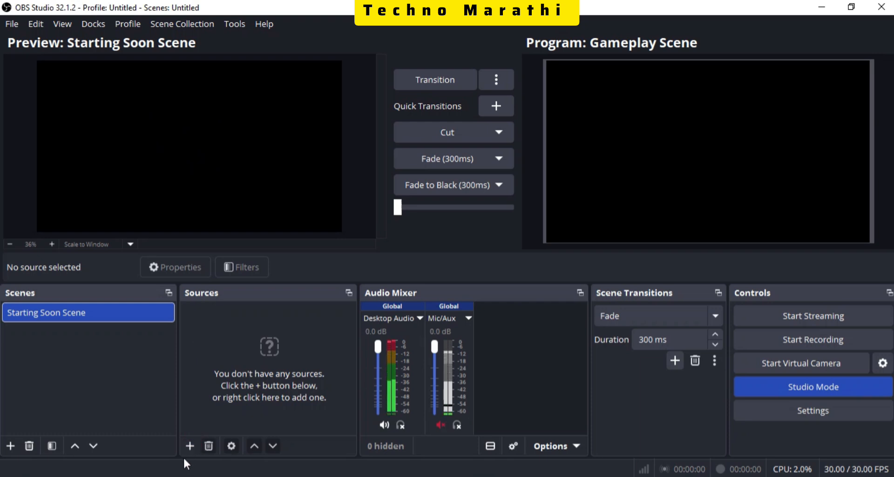
pyautogui.click(190, 446)
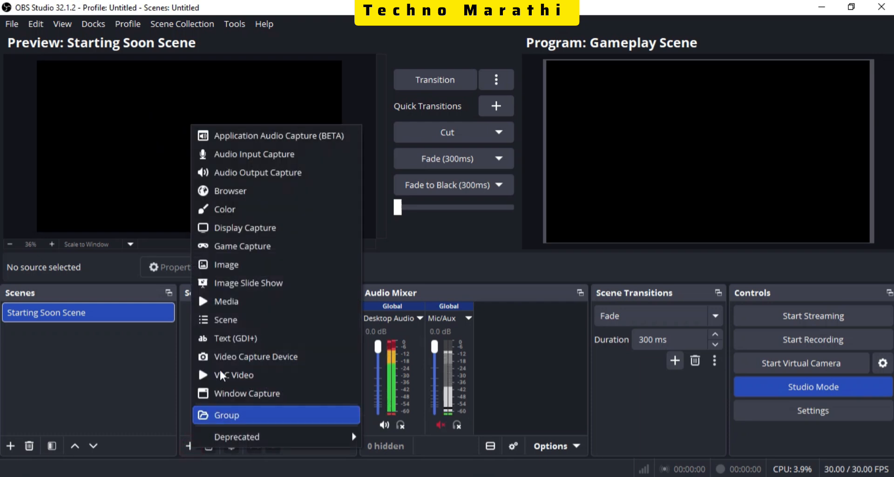
pyautogui.click(223, 264)
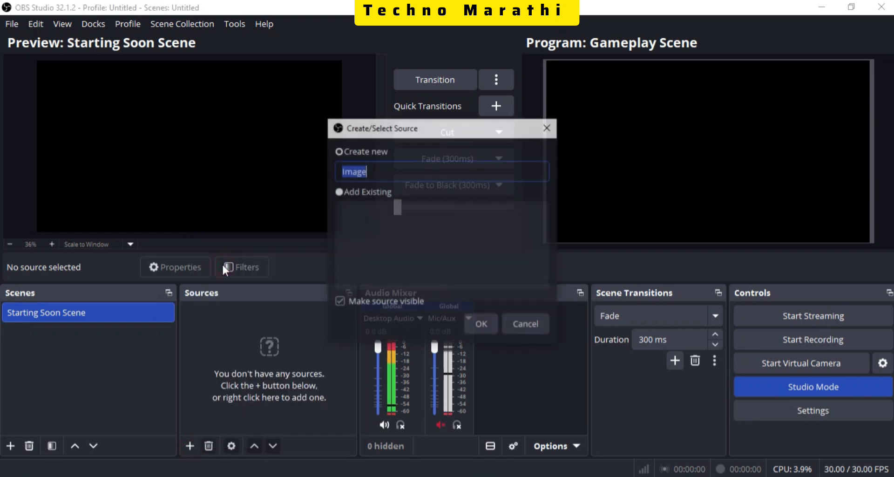
pyautogui.click(481, 325)
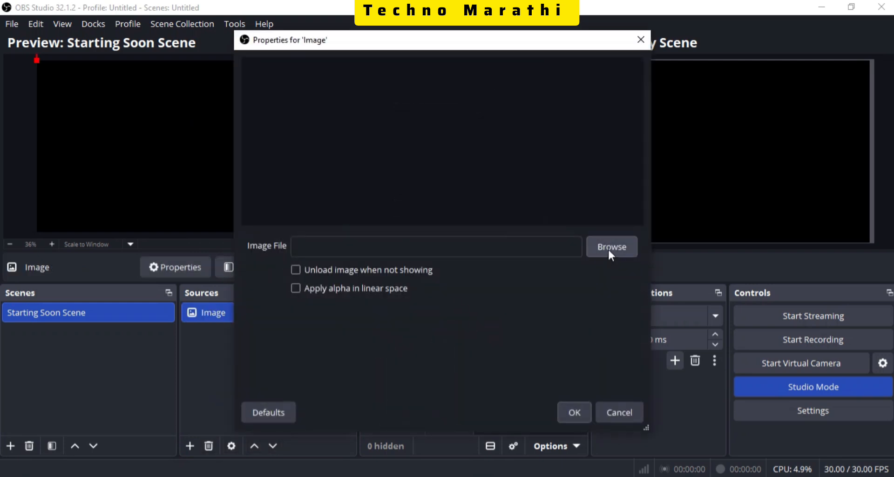
pyautogui.moveTo(510, 41); pyautogui.dragTo(500, 40)
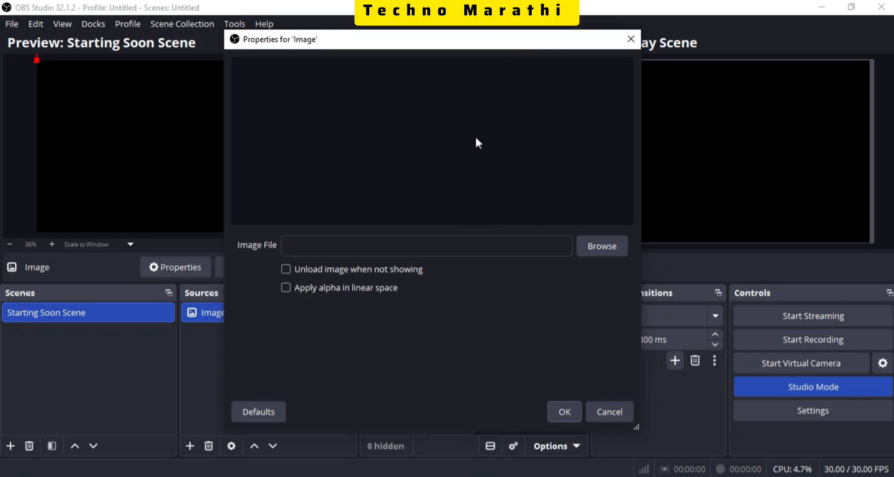
pyautogui.moveTo(443, 45); pyautogui.dragTo(446, 54)
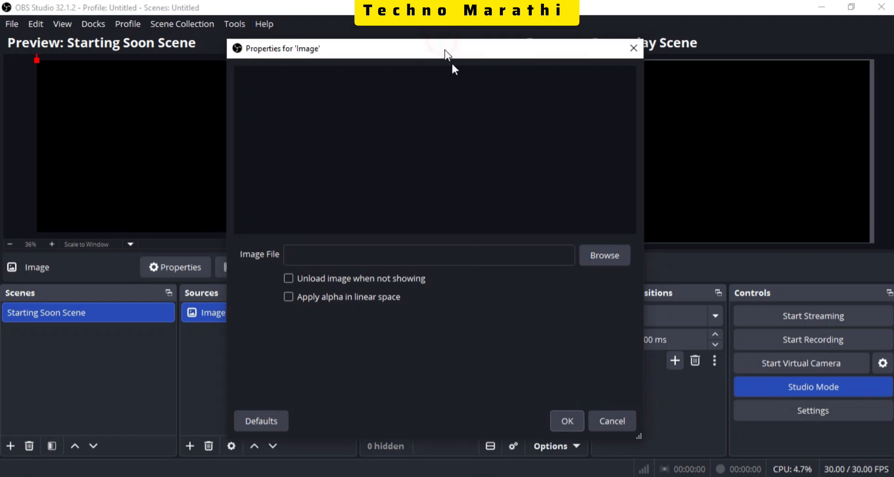
# Load "WhatsApp Image 2026-06-29 at 10.39.31 PM.jpeg" from the Downloads folder into the Image source and fit it to the canvas
pyautogui.click(607, 258)
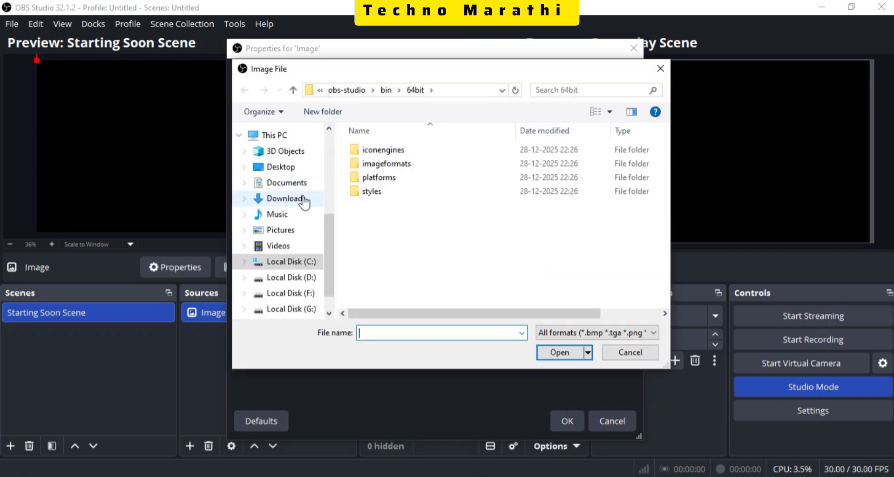
pyautogui.click(303, 200)
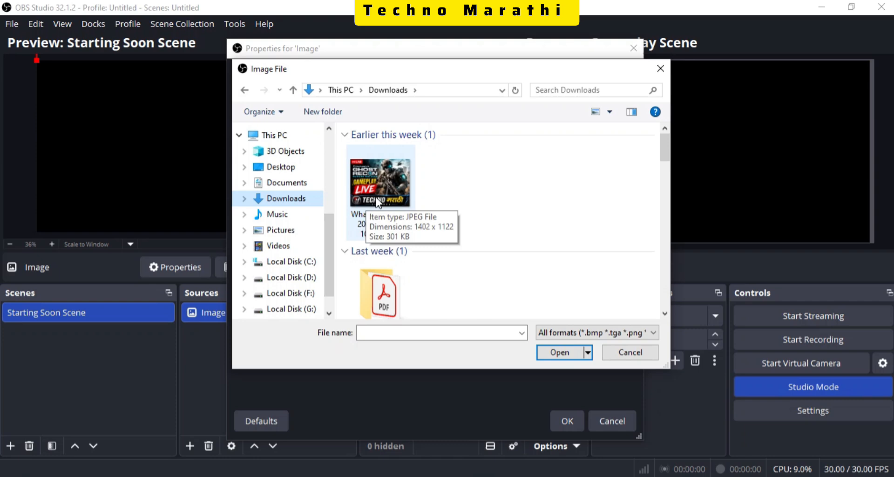
pyautogui.click(377, 201)
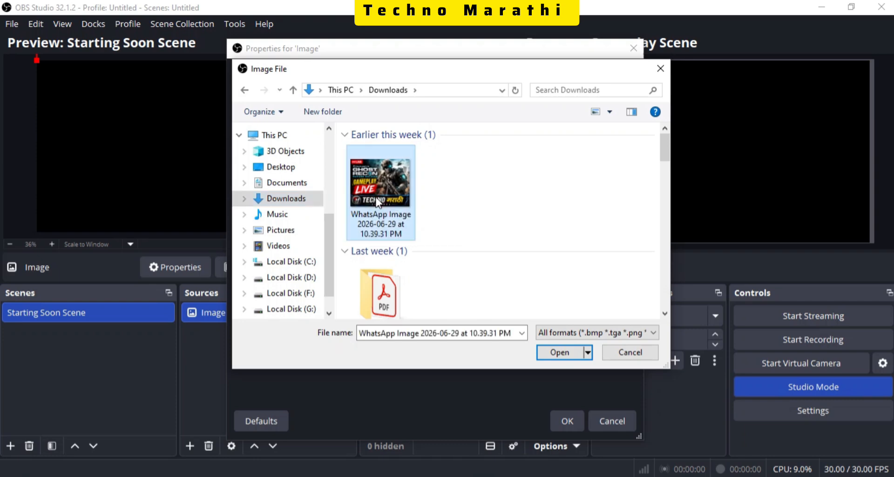
pyautogui.click(553, 355)
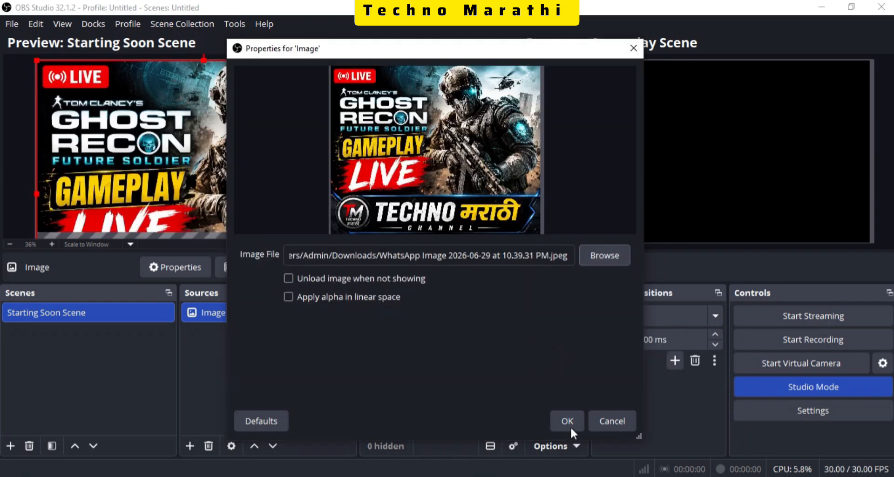
pyautogui.click(568, 422)
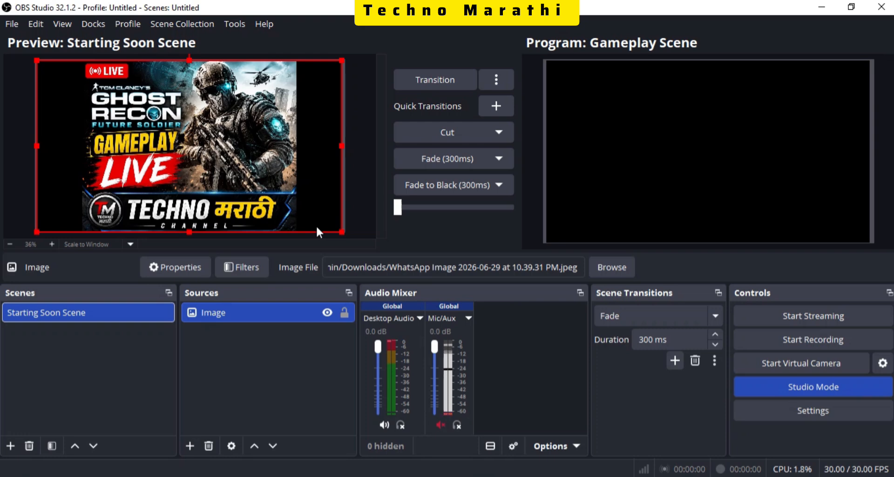
pyautogui.click(292, 373)
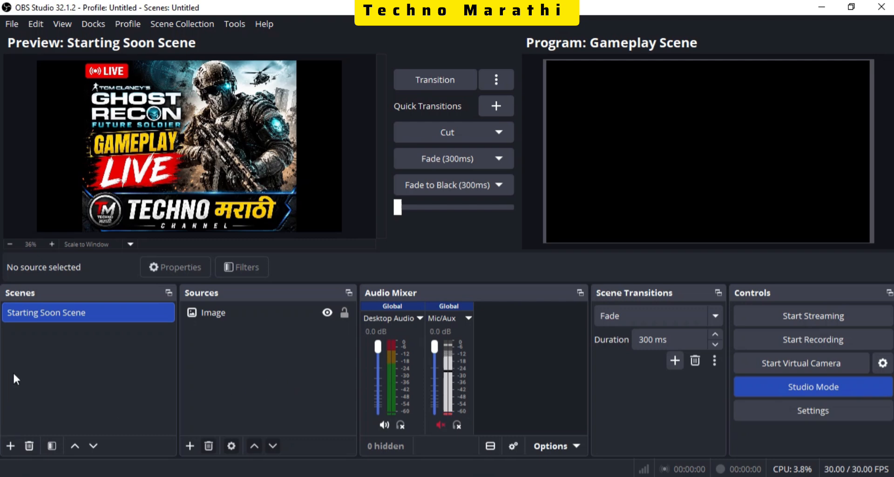
# Add a new scene named "Gameplay Scene"
pyautogui.click(10, 445)
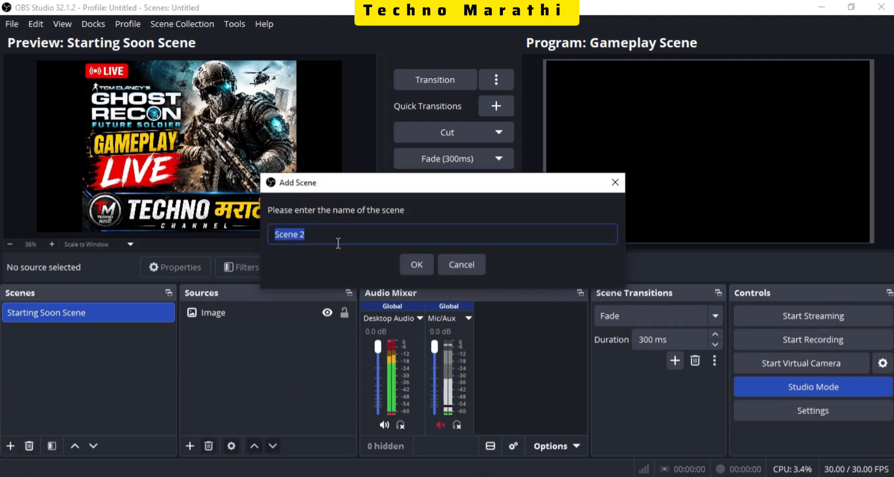
pyautogui.moveTo(306, 235); pyautogui.dragTo(273, 236)
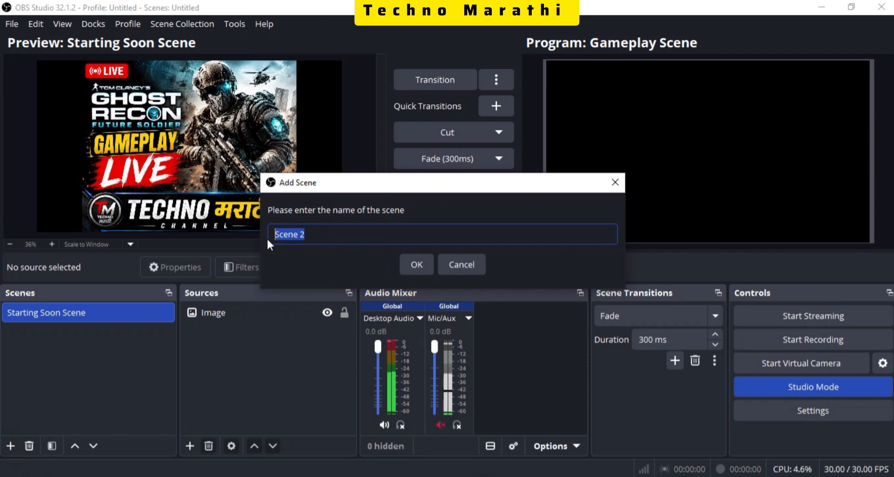
pyautogui.write('Game')
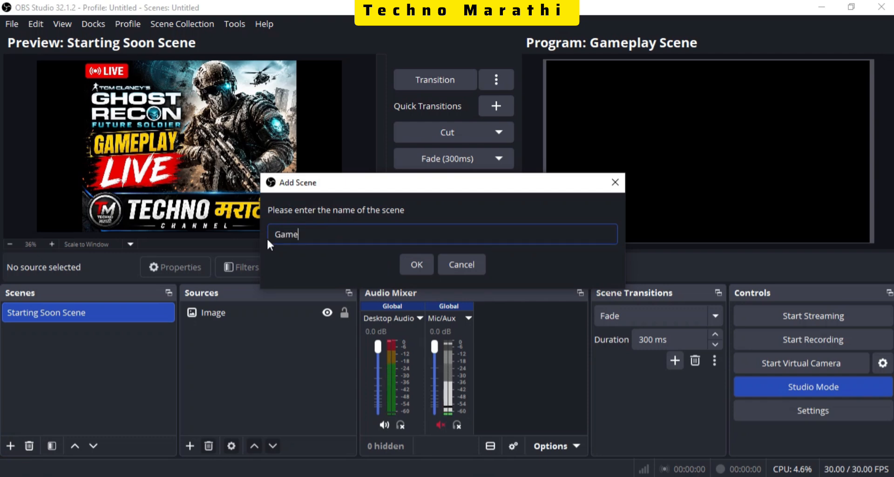
pyautogui.write('play Scene')
pyautogui.click(418, 268)
# Preview the Starting Soon Scene and the Gameplay Scene in turn to compare their contents
pyautogui.click(68, 311)
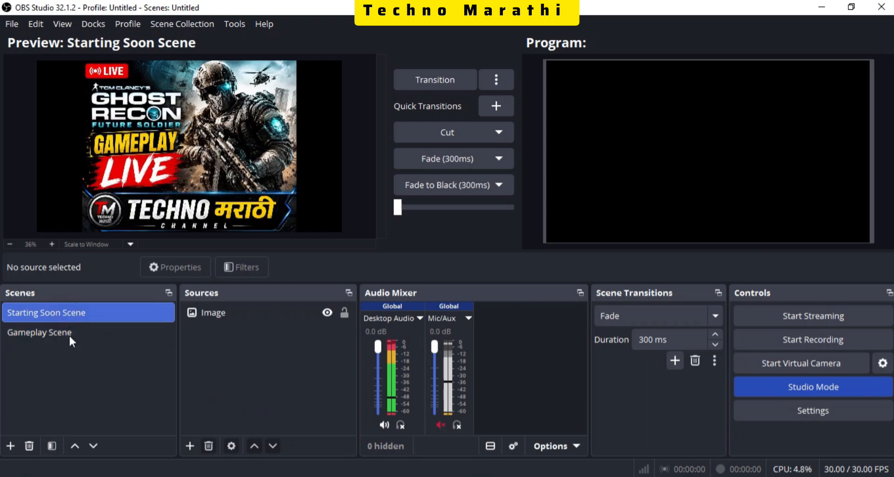
pyautogui.click(68, 337)
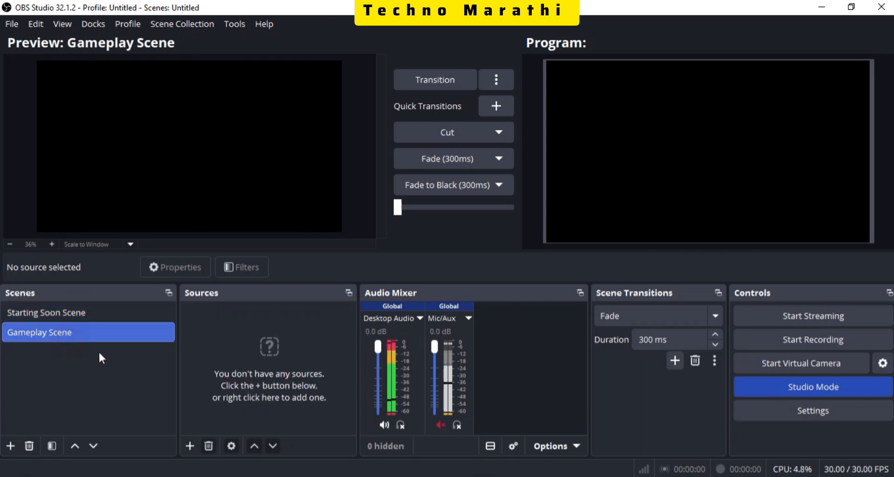
pyautogui.click(55, 312)
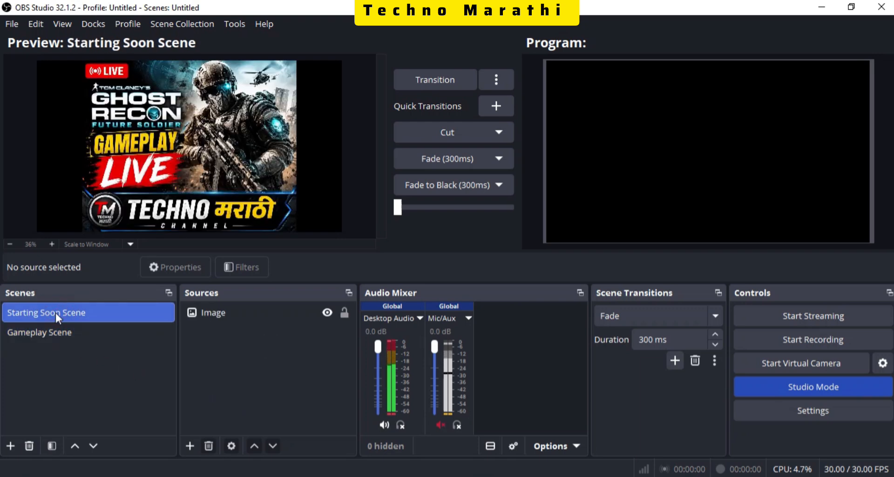
# Add a Game Capture source to the Gameplay Scene with its mode set to "Capture specific window"
pyautogui.click(68, 337)
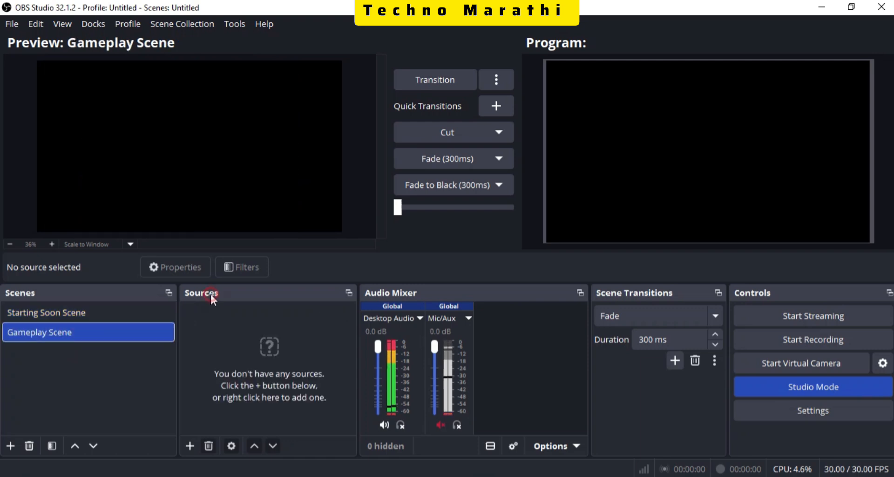
pyautogui.click(189, 445)
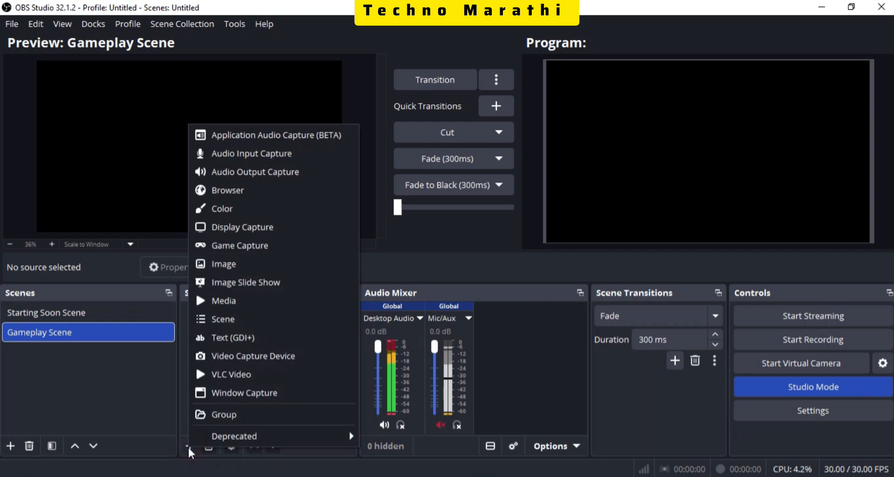
pyautogui.click(263, 247)
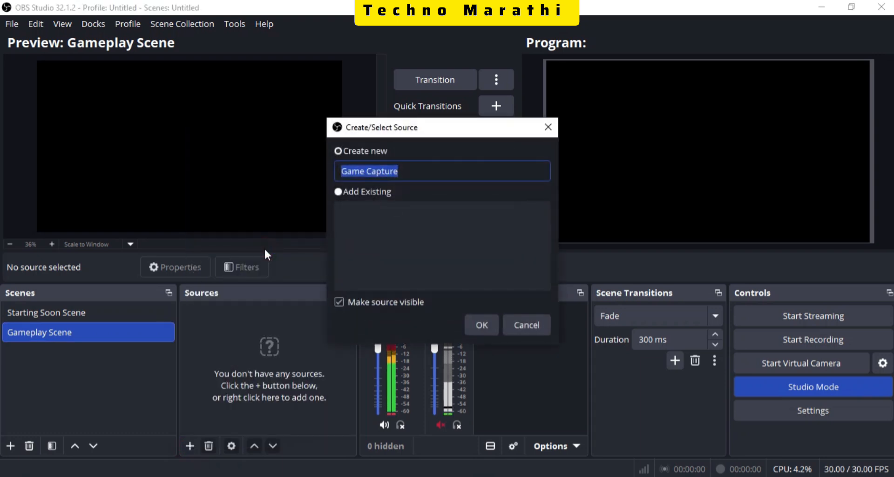
pyautogui.click(482, 325)
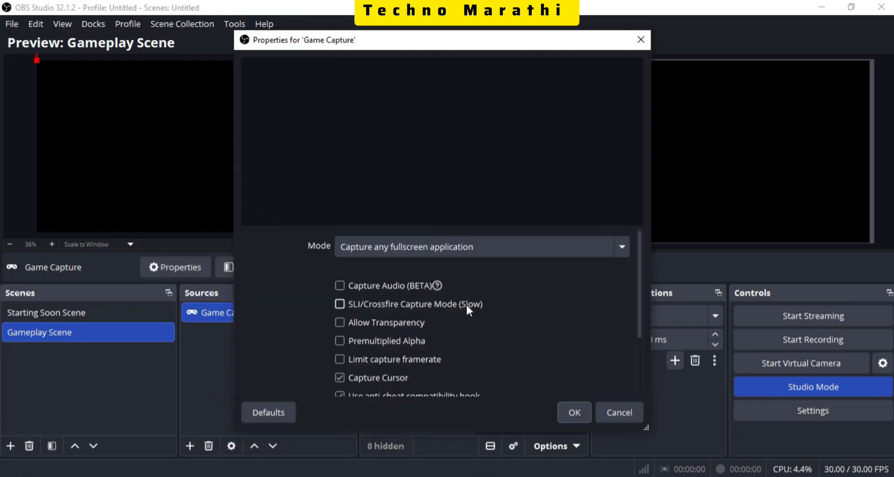
pyautogui.click(435, 251)
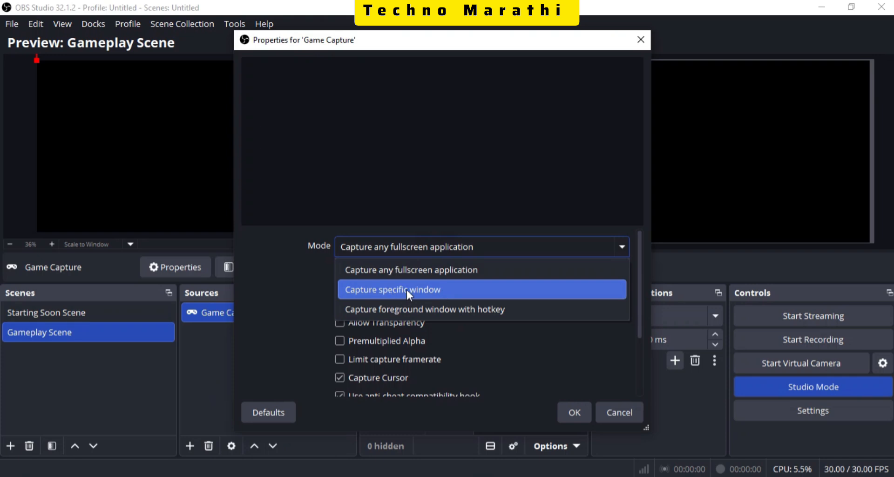
pyautogui.click(428, 289)
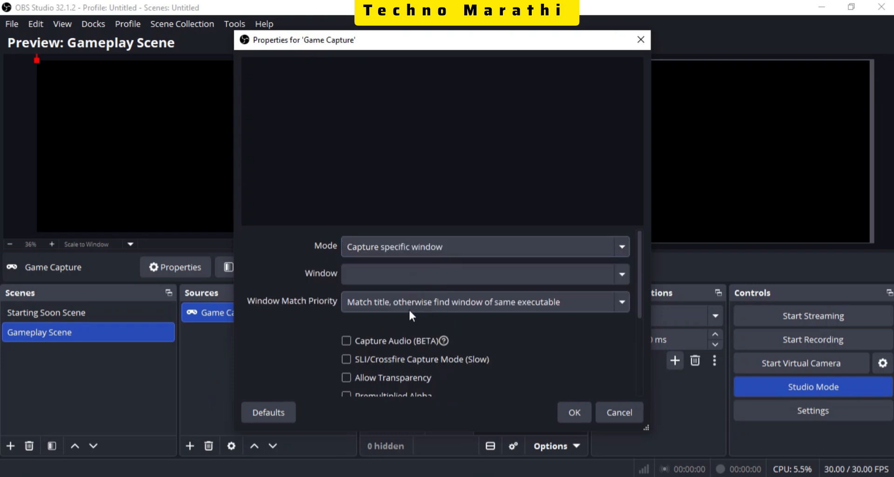
pyautogui.click(575, 412)
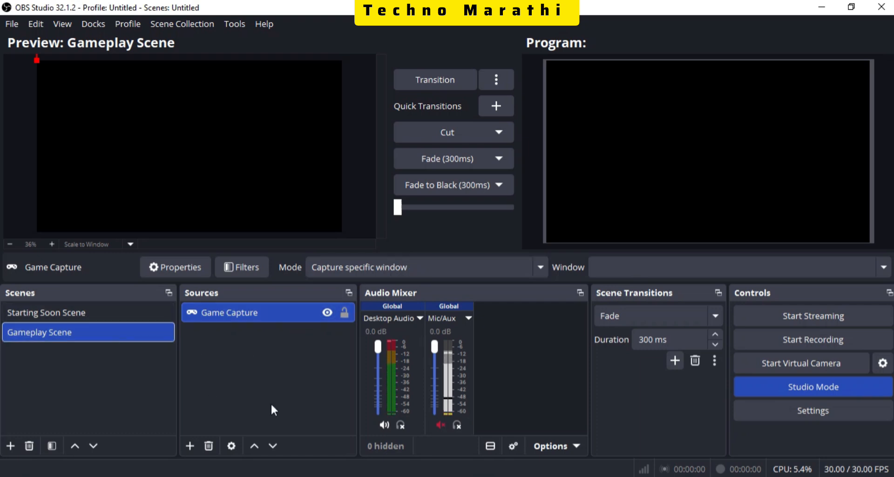
# Transition the Starting Soon Scene from the preview to the program output
pyautogui.click(61, 314)
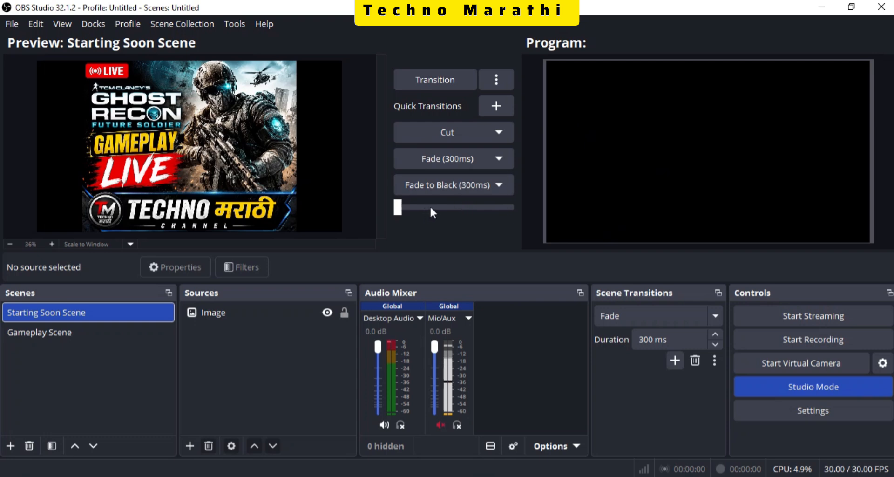
pyautogui.moveTo(400, 208); pyautogui.dragTo(512, 211)
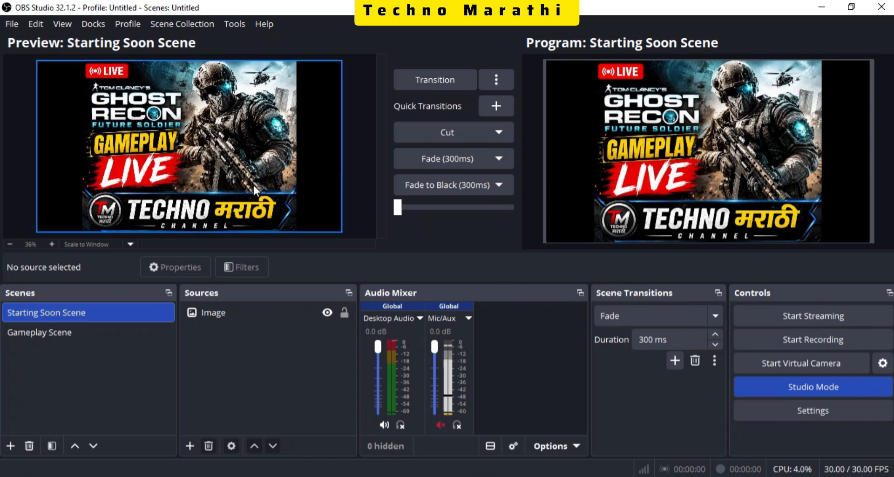
# Check which windows the Gameplay Scene's Game Capture source offers for capture in its properties, leaving the Window setting blank
pyautogui.click(60, 331)
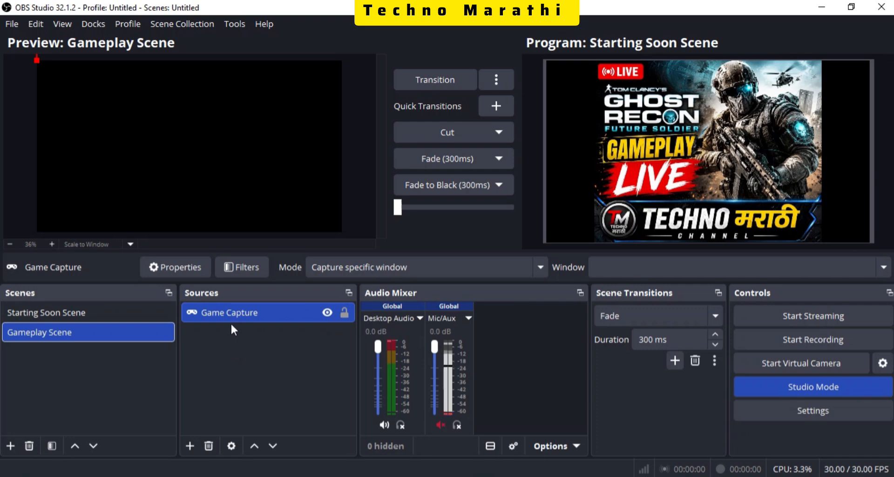
pyautogui.rightClick(222, 313)
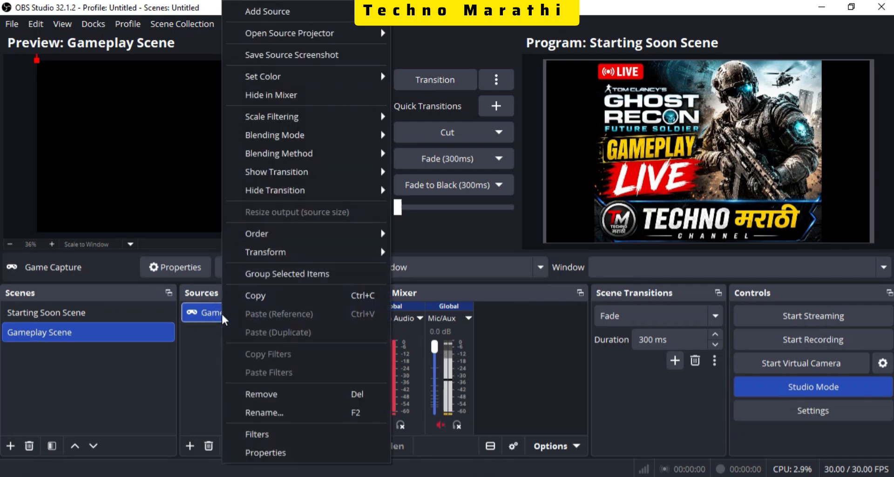
pyautogui.click(270, 451)
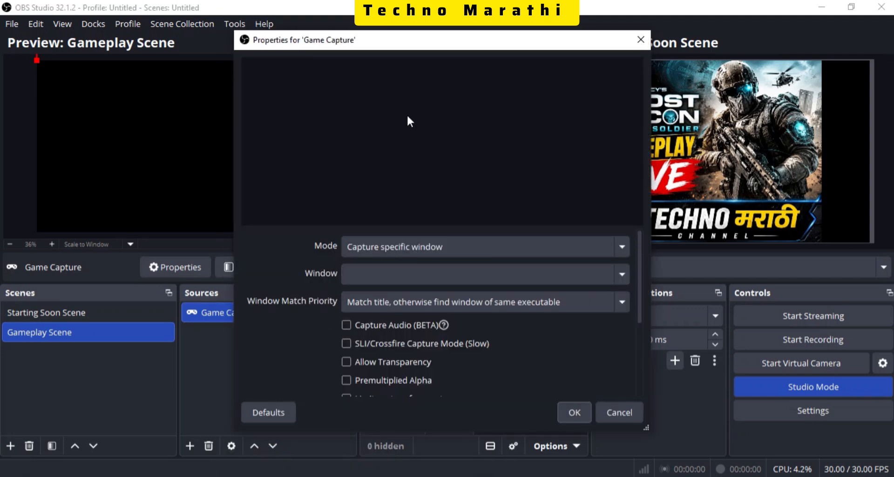
pyautogui.moveTo(409, 43); pyautogui.dragTo(394, 43)
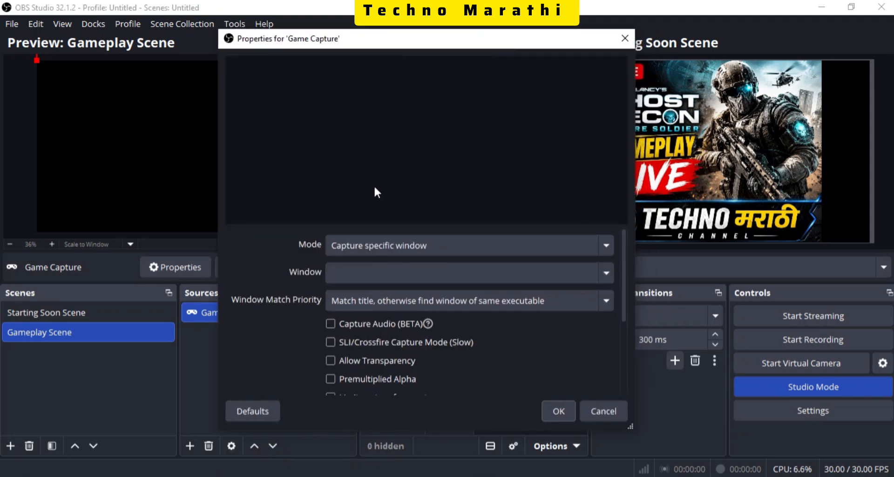
pyautogui.click(365, 280)
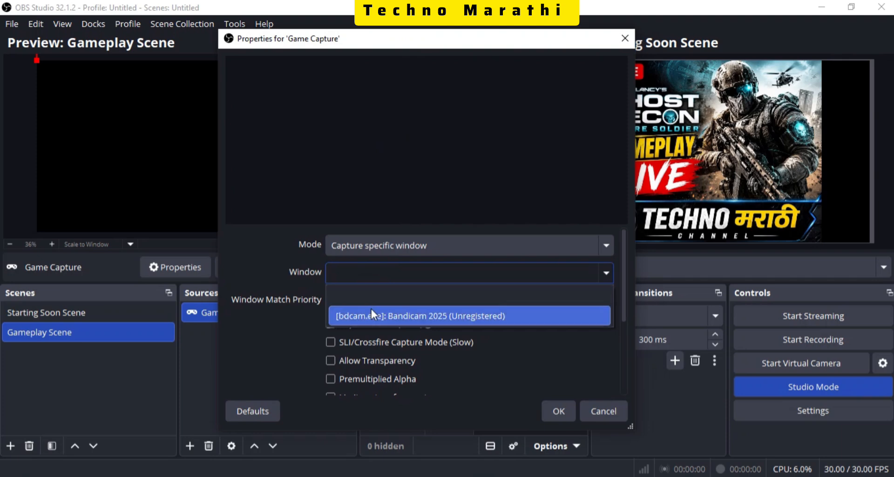
pyautogui.click(296, 342)
pyautogui.click(381, 276)
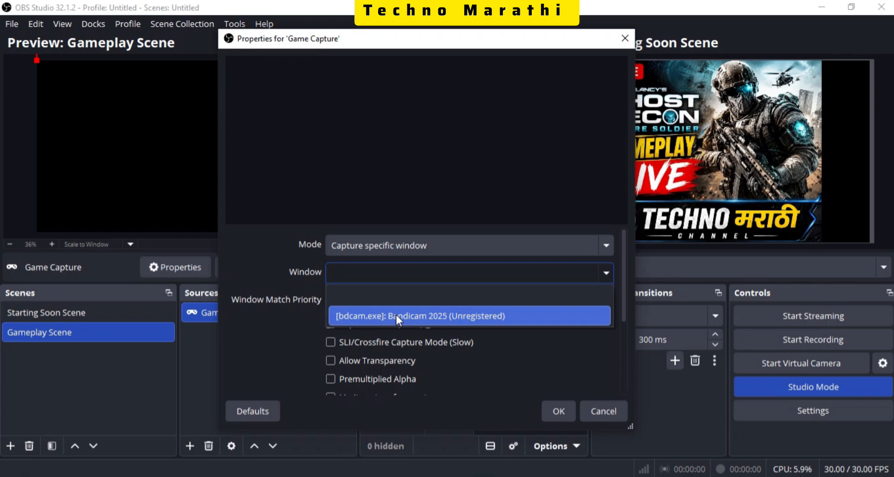
pyautogui.click(292, 346)
pyautogui.click(381, 271)
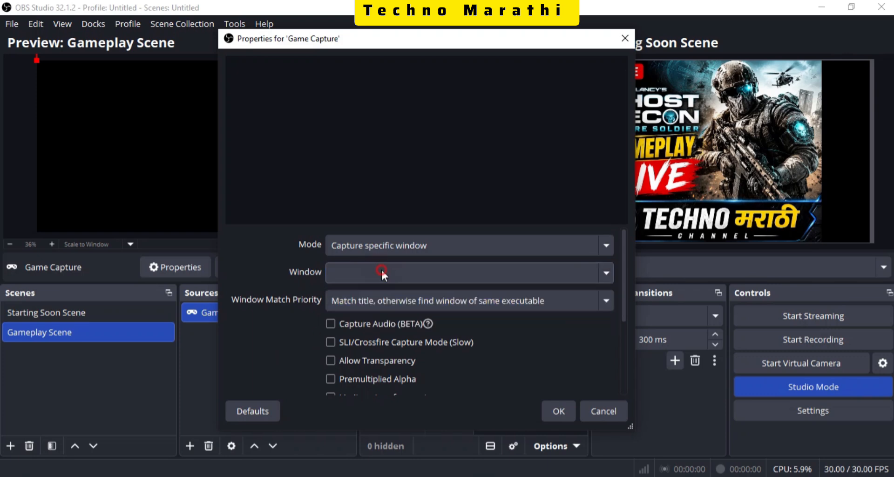
pyautogui.click(560, 410)
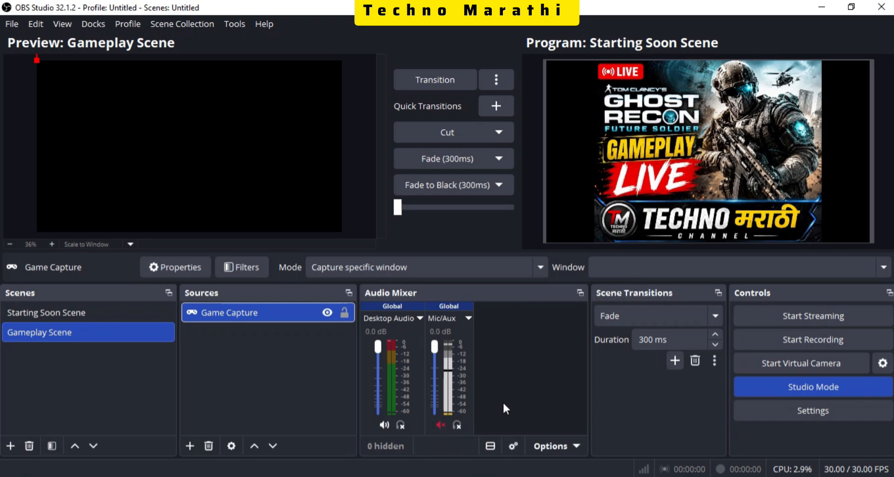
# Unmute the Mic/Aux audio channel and mute it again
pyautogui.click(444, 425)
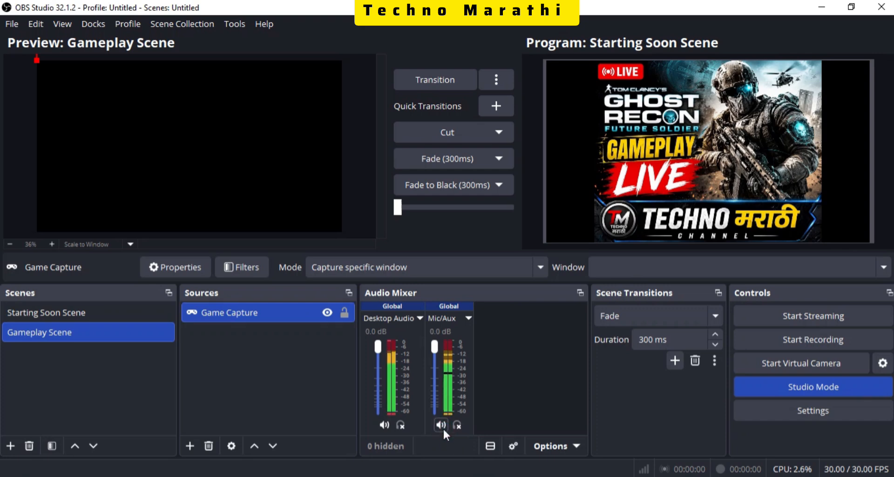
pyautogui.click(441, 424)
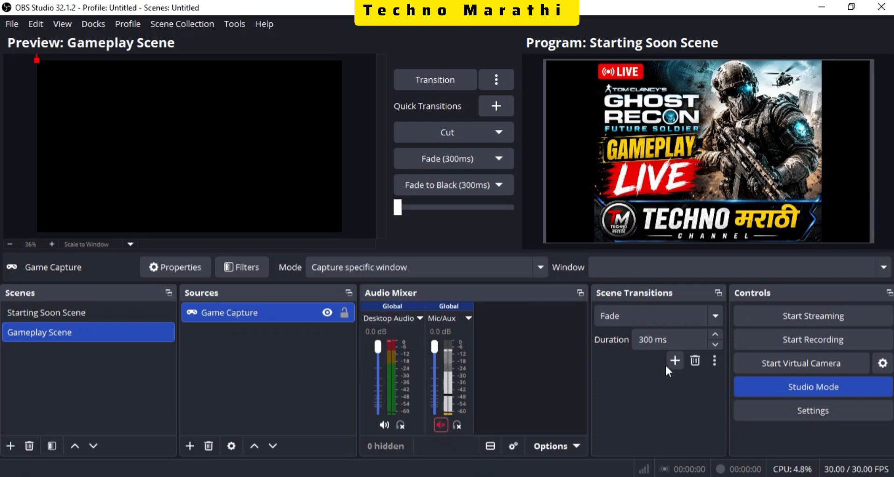
# Start streaming with the Starting Soon Scene as program output and view the live feed in YouTube Studio
pyautogui.click(782, 316)
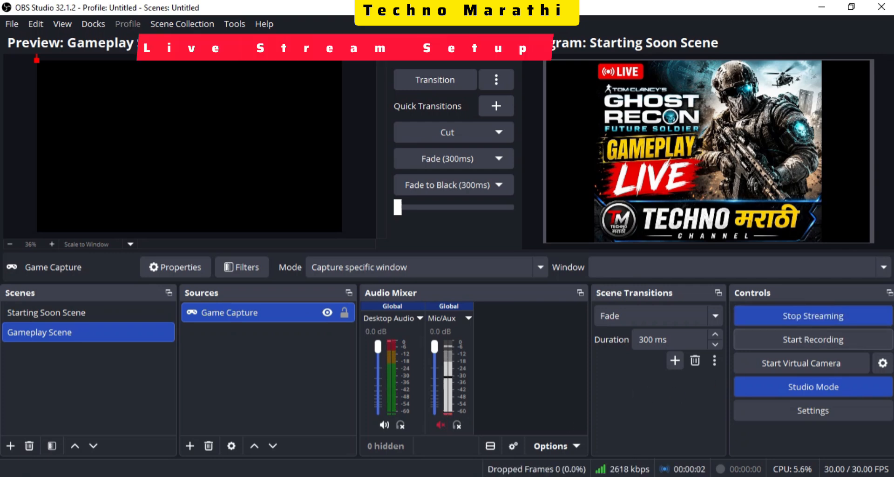
pyautogui.click(501, 475)
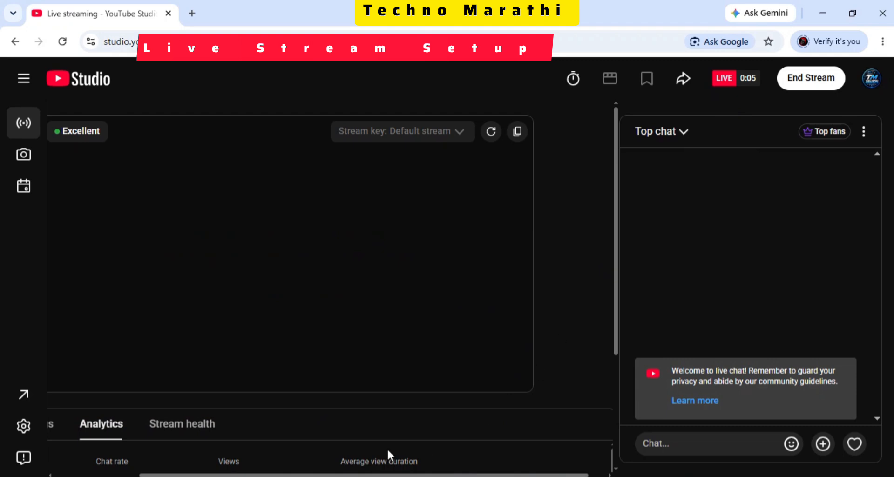
pyautogui.moveTo(373, 474); pyautogui.dragTo(338, 474)
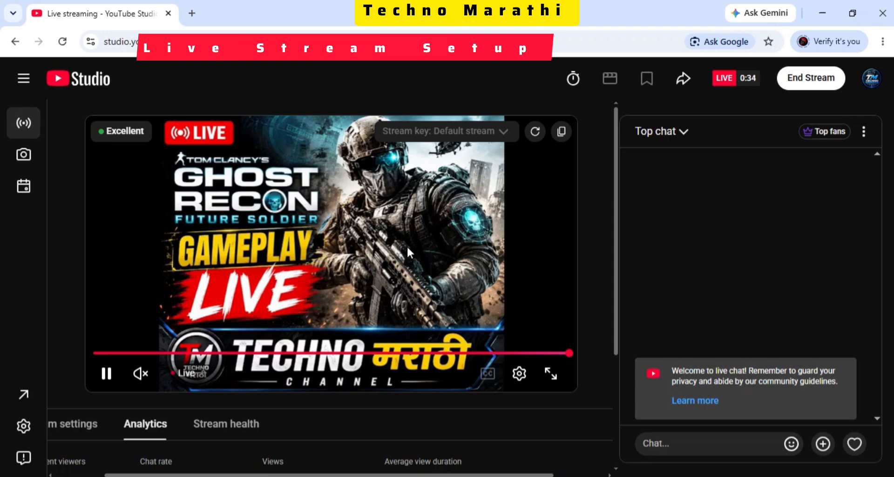
# Switch back to OBS Studio and stop streaming
pyautogui.hotkey('alt', 'Tab')
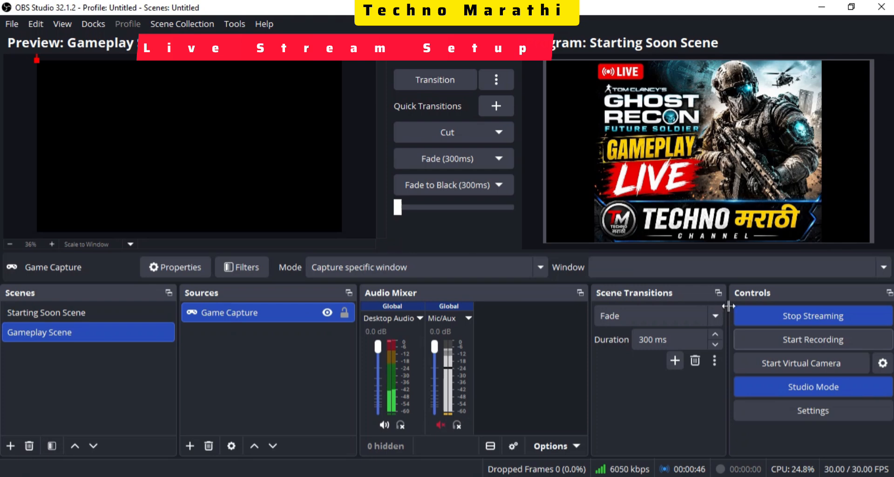
pyautogui.click(763, 313)
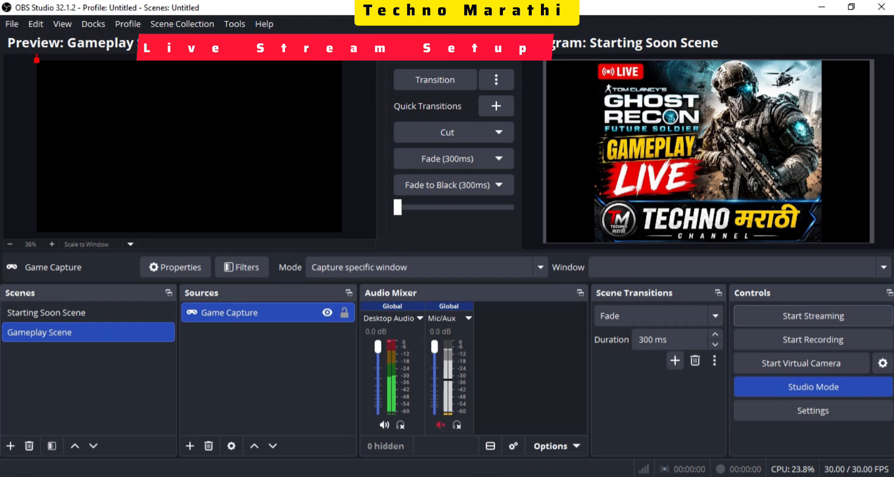
# Switch to YouTube Studio, end the live stream and dismiss the Stream Finished summary
pyautogui.hotkey('alt', 'Tab')
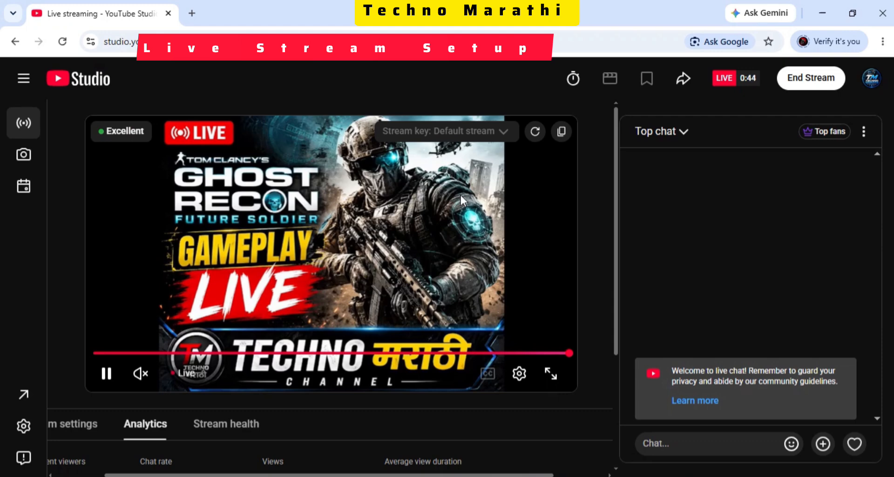
pyautogui.click(797, 77)
pyautogui.click(572, 320)
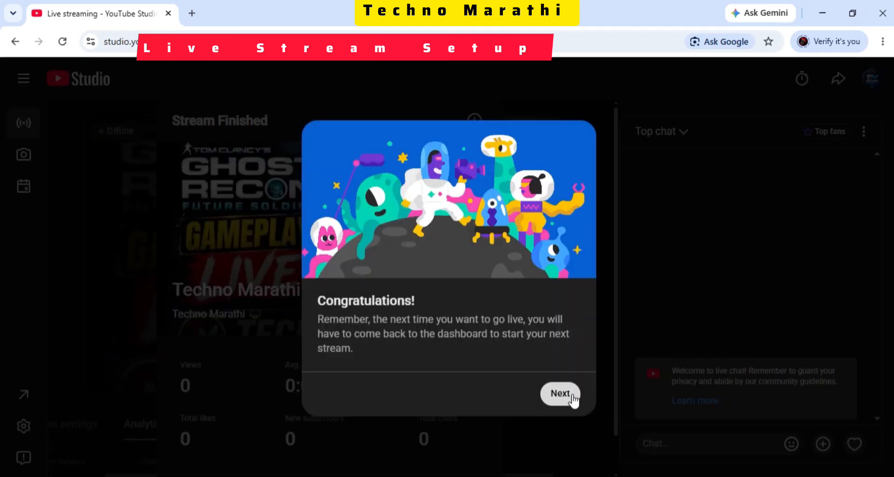
pyautogui.click(559, 394)
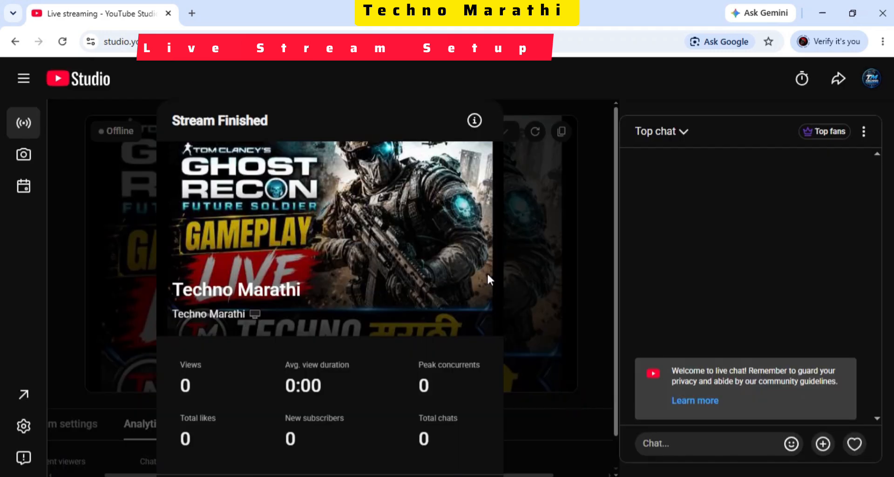
pyautogui.scroll(-2, 487, 269)
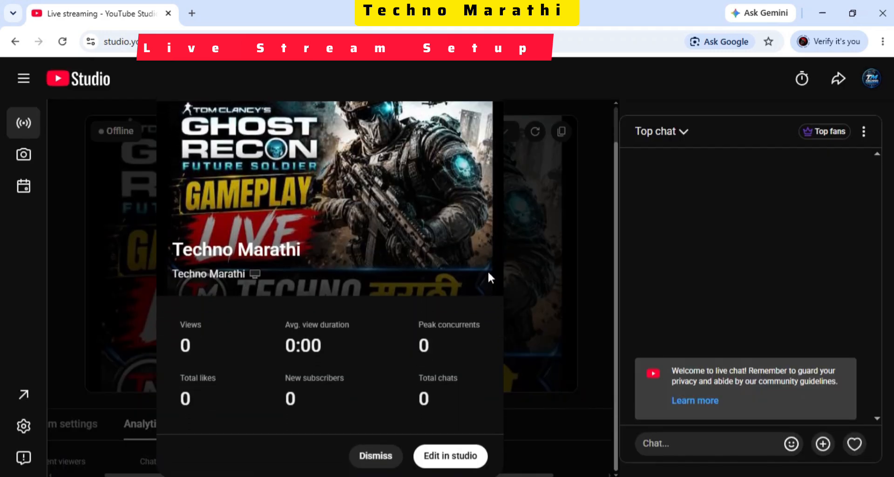
pyautogui.click(391, 459)
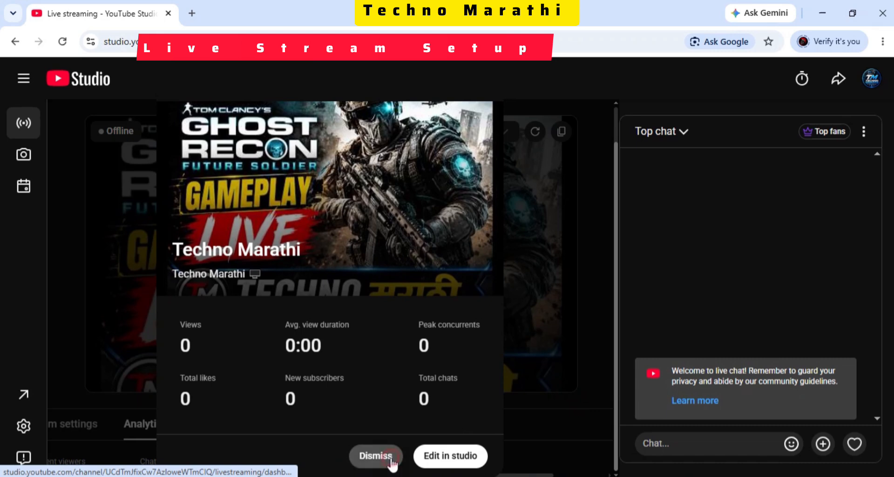